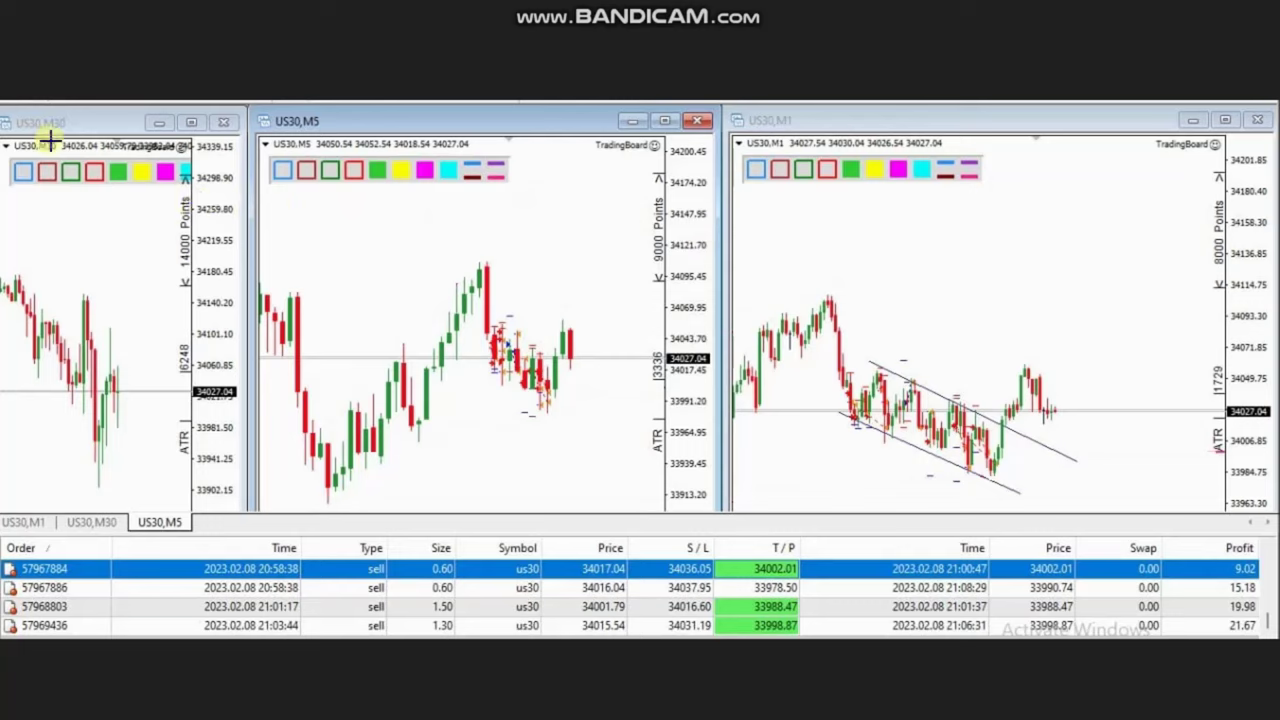
Outline the US30 M30 decline with four green trendlines across its highs, lows and peak
{"action": "left_click_drag", "start_coordinate": [22, 271], "coordinate": [177, 325]}
{"action": "left_click_drag", "start_coordinate": [22, 343], "coordinate": [124, 530]}
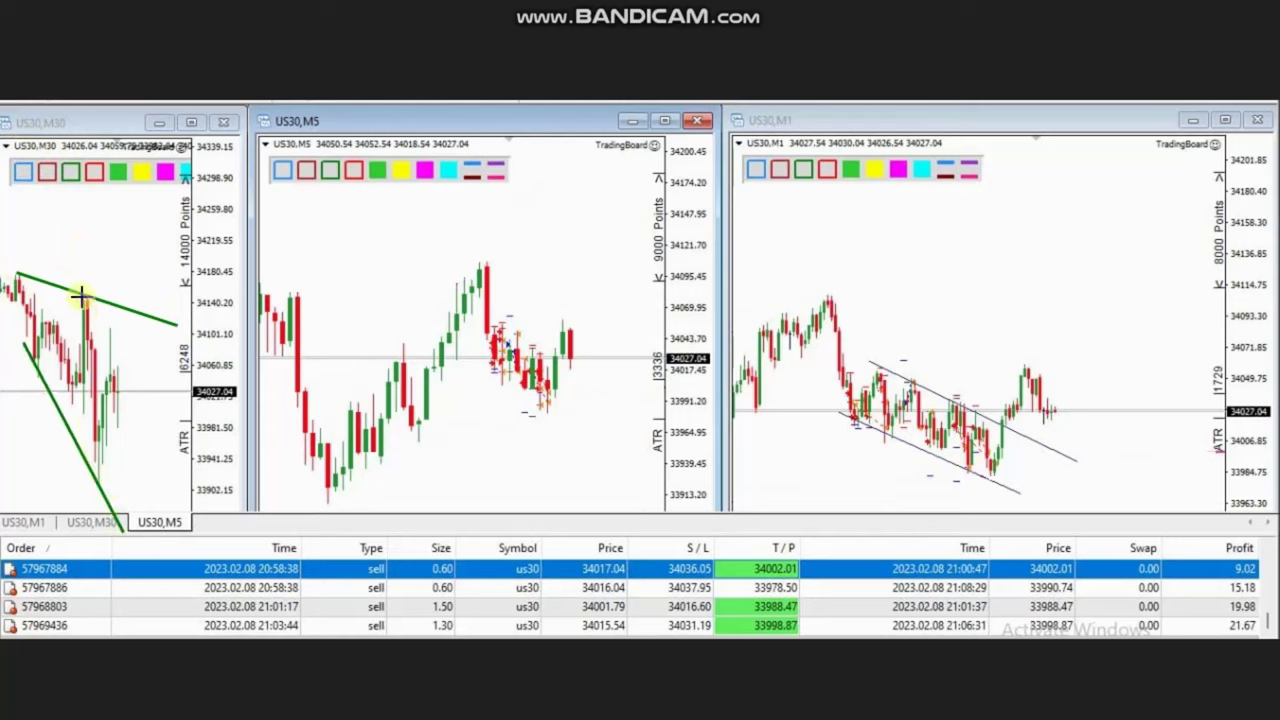
{"action": "left_click_drag", "start_coordinate": [85, 295], "coordinate": [163, 460]}
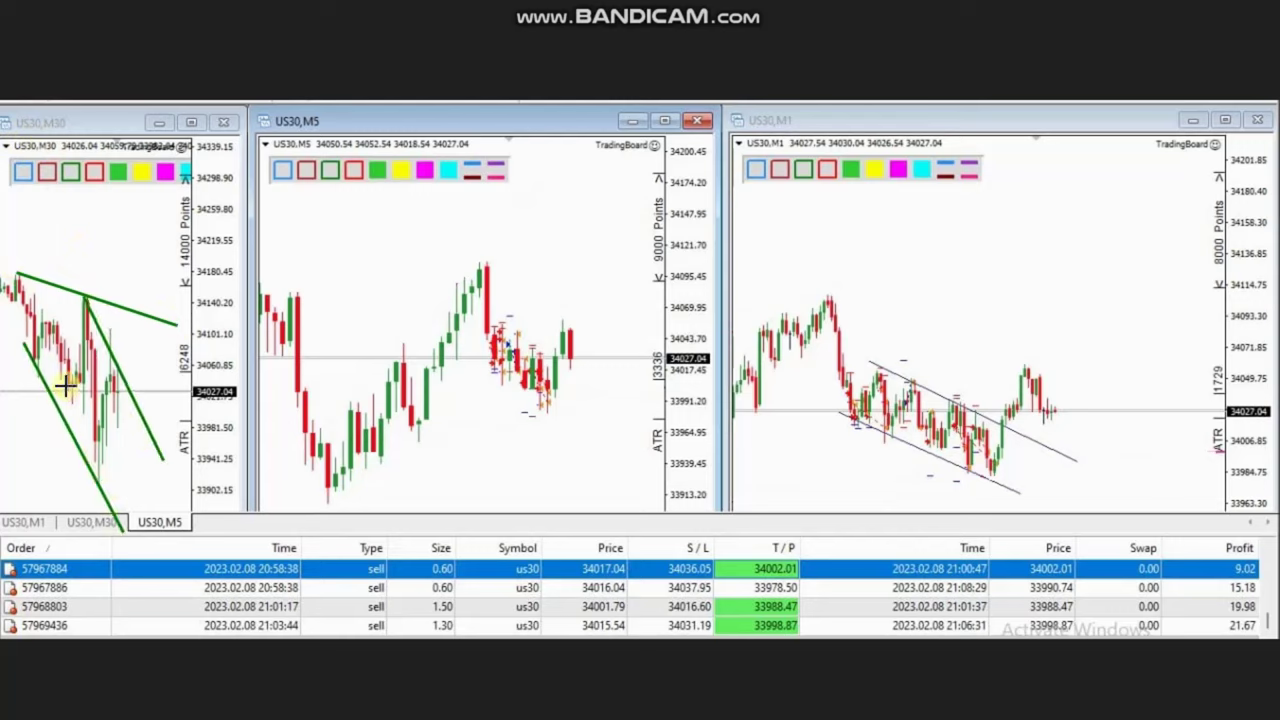
{"action": "left_click_drag", "start_coordinate": [66, 381], "coordinate": [110, 512]}
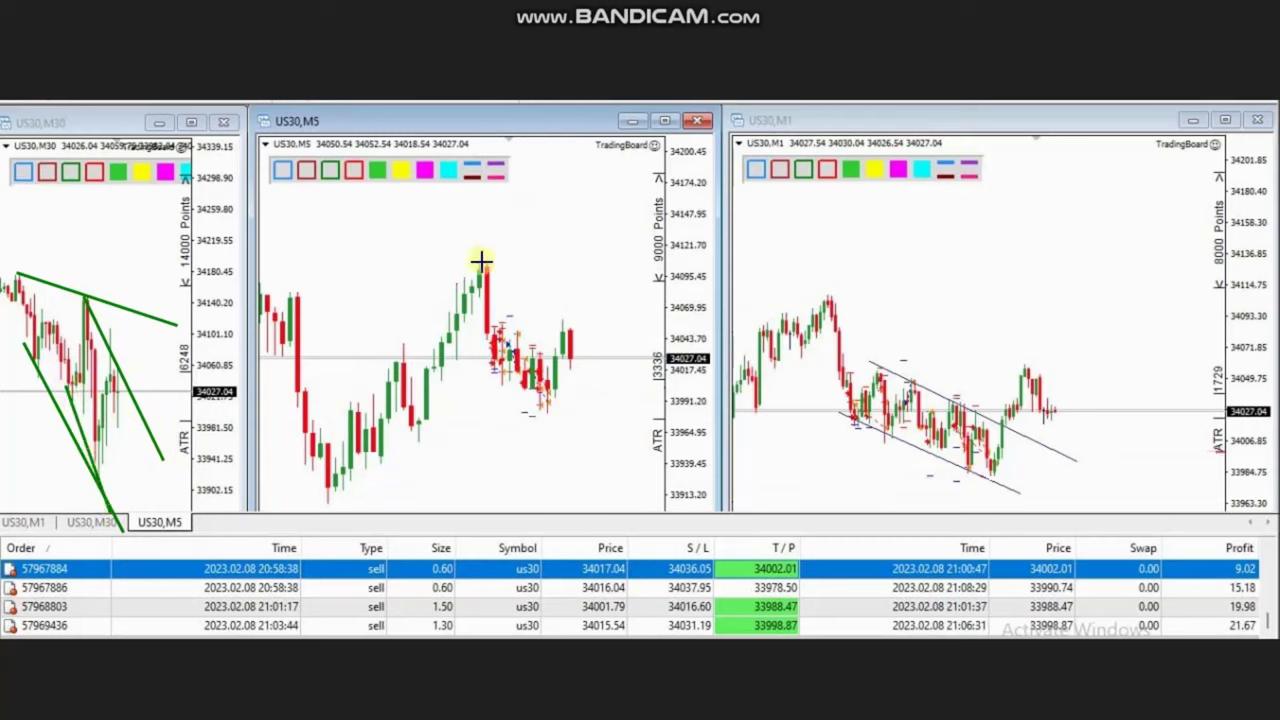
Channel the M5 pullback with two parallel green lines, then move over to NinjaTrader
{"action": "left_click_drag", "start_coordinate": [498, 314], "coordinate": [588, 390]}
{"action": "left_click_drag", "start_coordinate": [492, 362], "coordinate": [558, 423]}
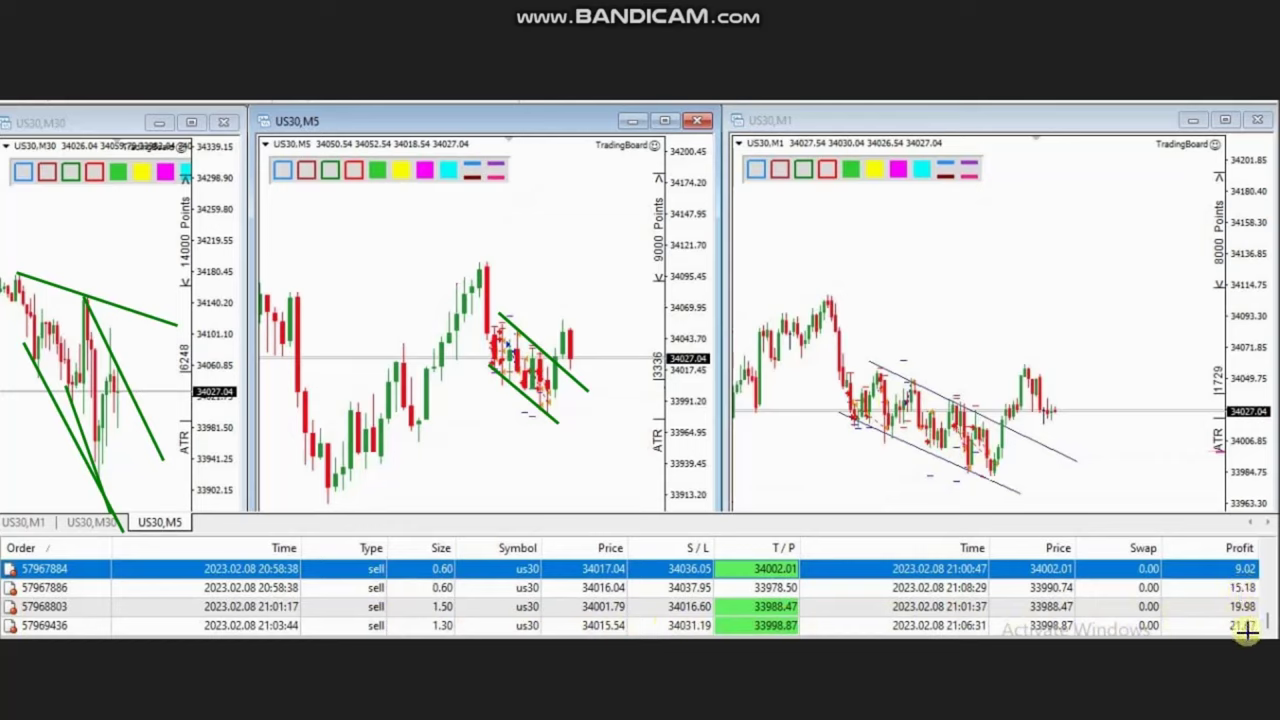
{"action": "key", "text": "alt+Tab"}
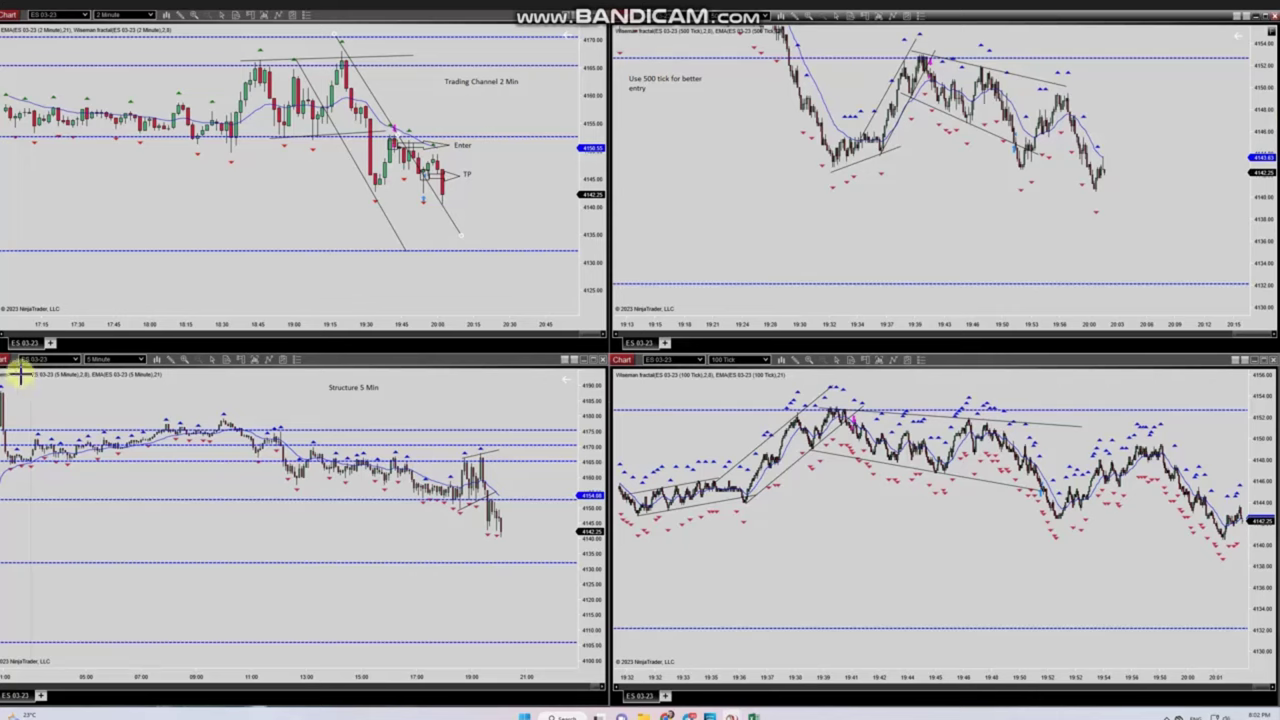
Draw a parallel 5-minute channel and a steep breakdown line, plus a horizontal 2-minute level
{"action": "mouse_move", "coordinate": [216, 417]}
{"action": "left_mouse_down"}
{"action": "mouse_move", "coordinate": [280, 440]}
{"action": "mouse_move", "coordinate": [551, 478]}
{"action": "left_mouse_up"}
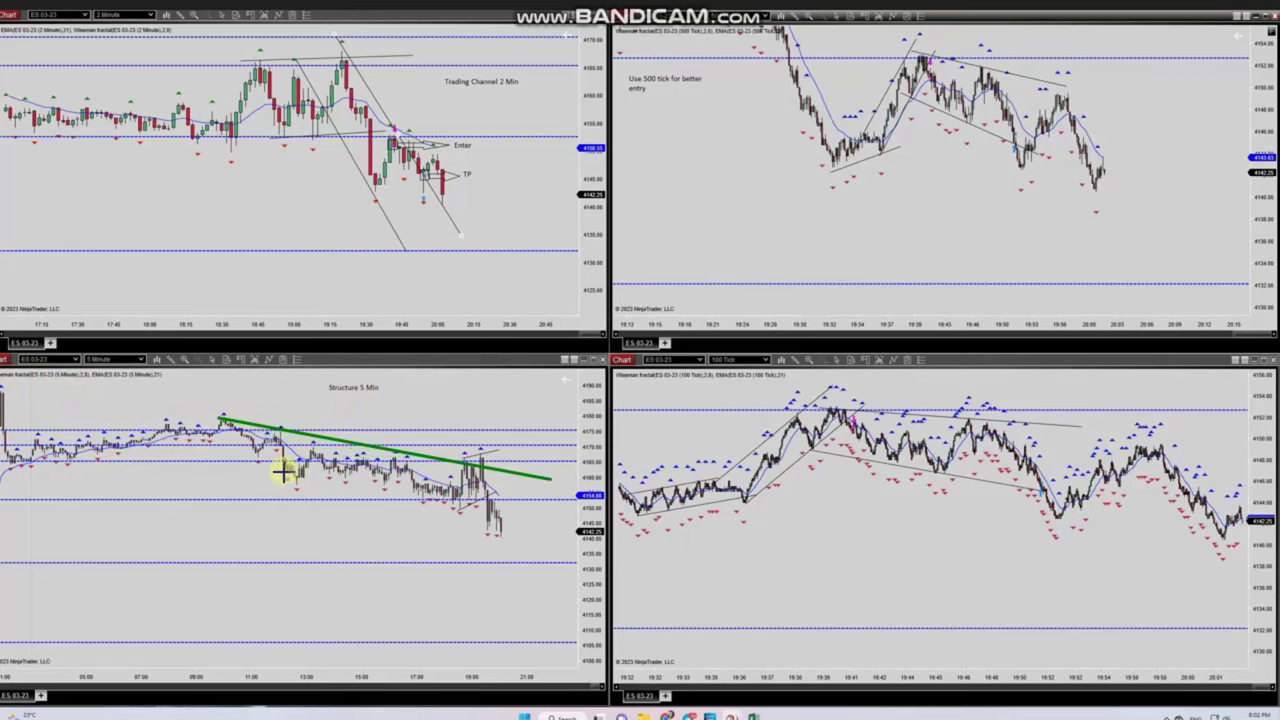
{"action": "left_click_drag", "start_coordinate": [286, 467], "coordinate": [568, 540]}
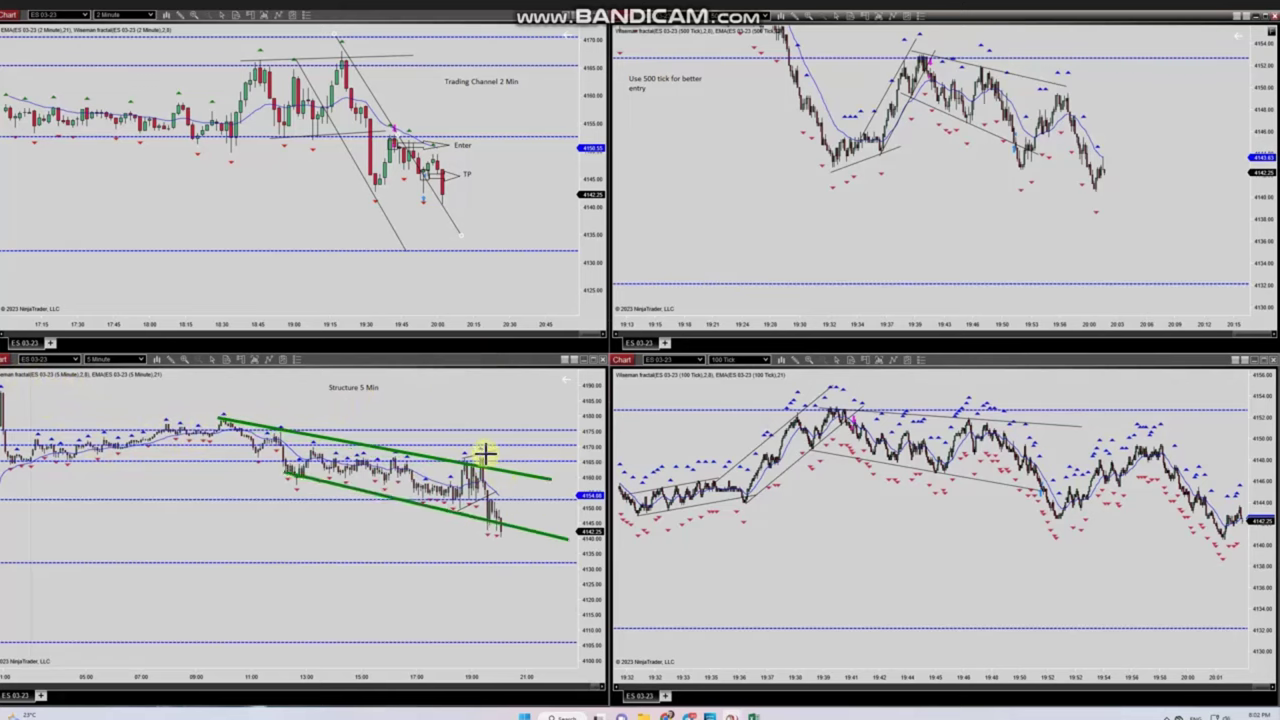
{"action": "mouse_move", "coordinate": [482, 450]}
{"action": "left_mouse_down"}
{"action": "mouse_move", "coordinate": [517, 562]}
{"action": "mouse_move", "coordinate": [497, 543]}
{"action": "mouse_move", "coordinate": [492, 567]}
{"action": "left_mouse_up"}
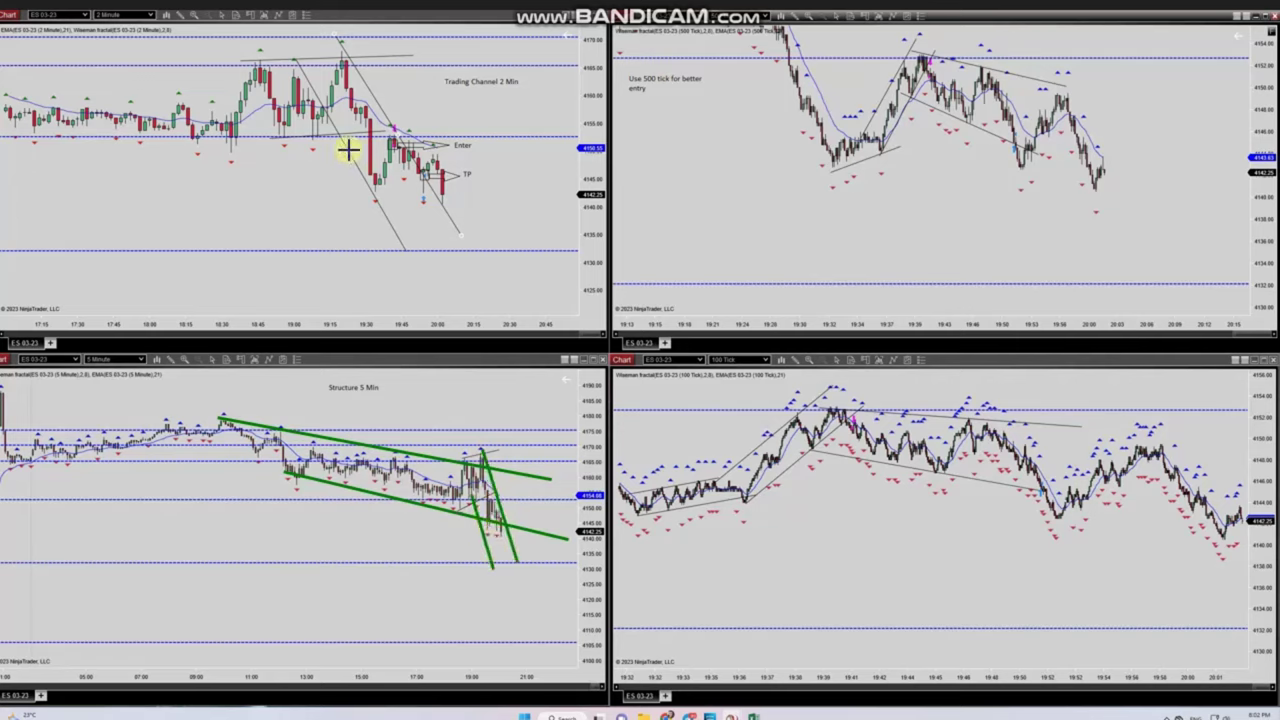
{"action": "left_click_drag", "start_coordinate": [264, 136], "coordinate": [440, 130]}
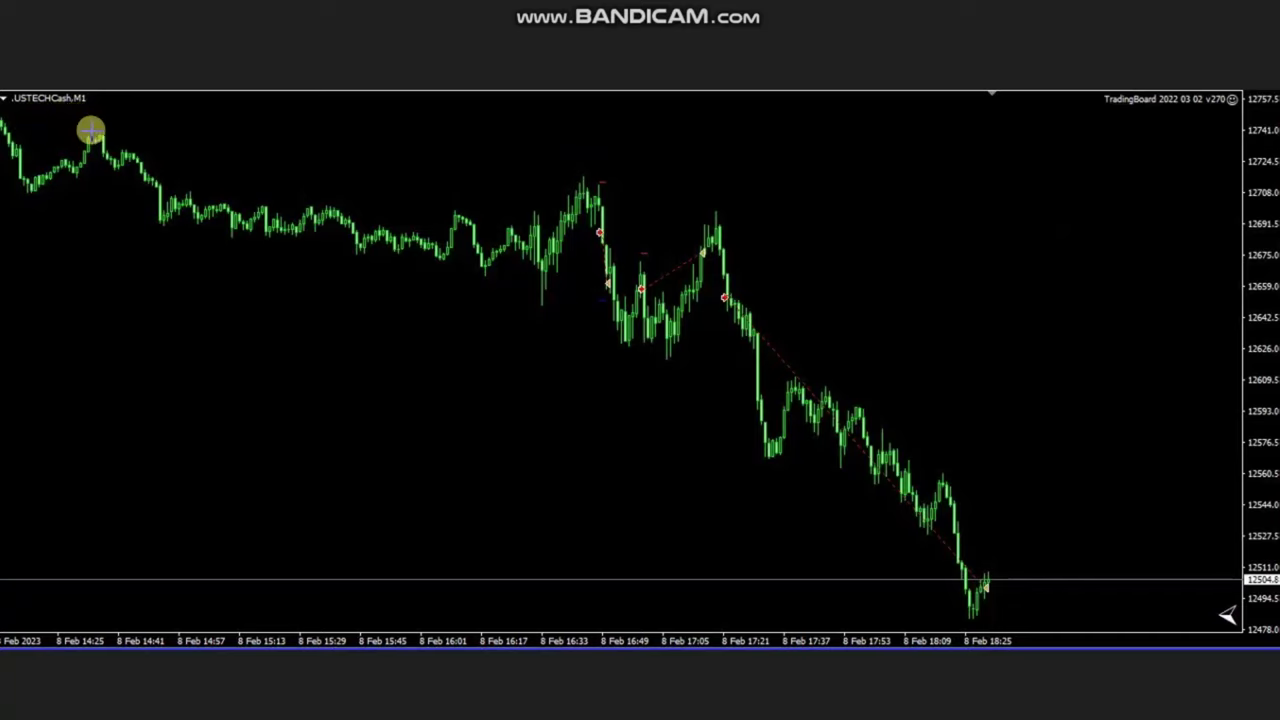
Draw the upper and lower white wedge lines and the rising and falling swing legs between them
{"action": "left_click_drag", "start_coordinate": [90, 130], "coordinate": [750, 204]}
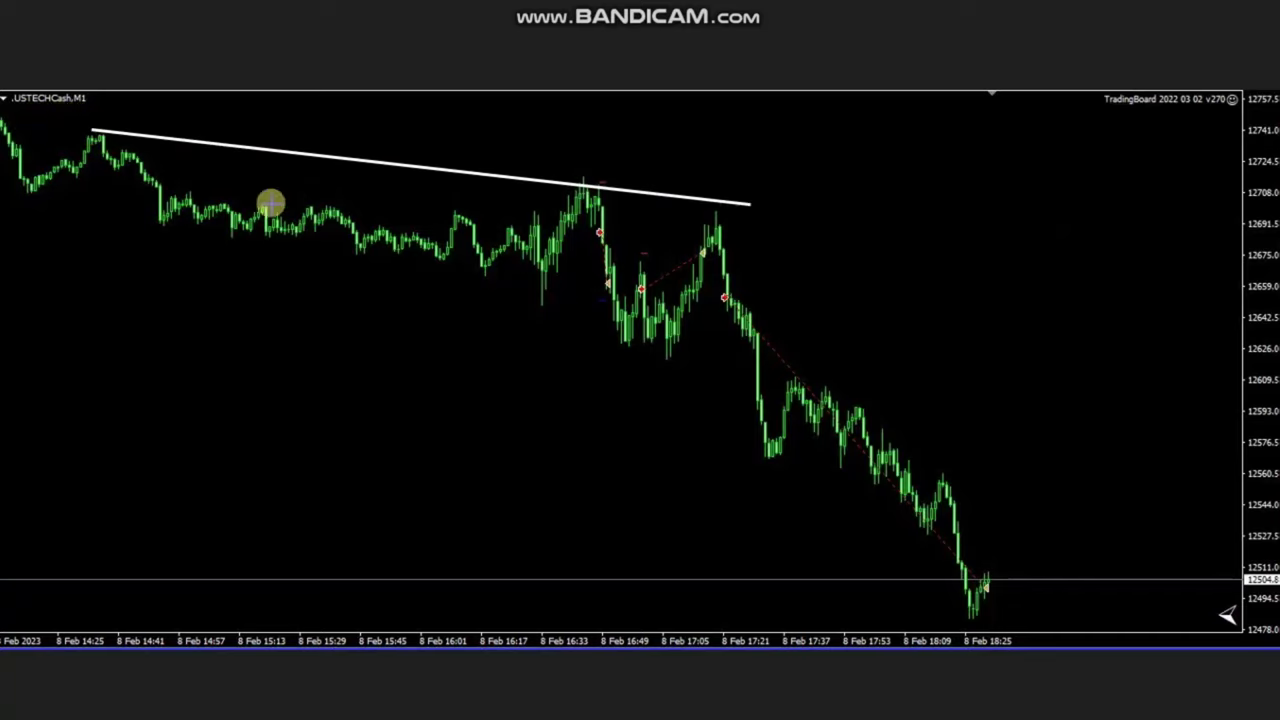
{"action": "left_click_drag", "start_coordinate": [153, 214], "coordinate": [727, 354]}
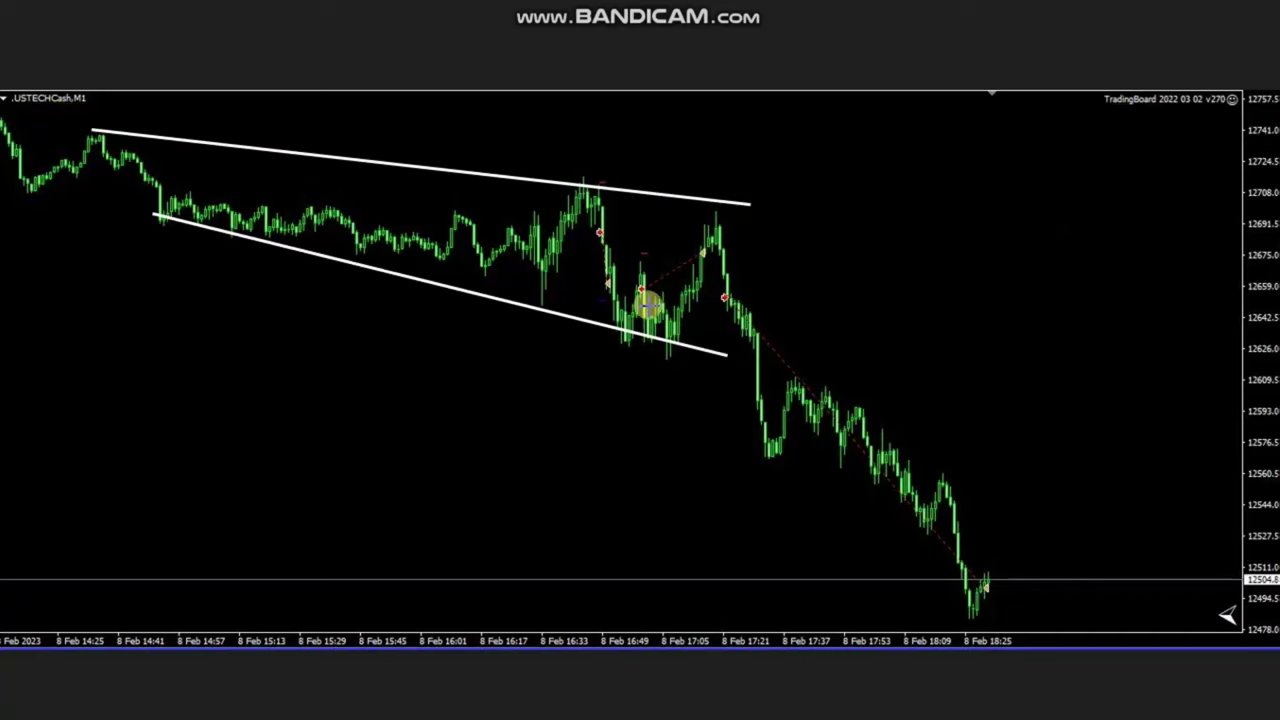
{"action": "left_click_drag", "start_coordinate": [540, 292], "coordinate": [614, 188]}
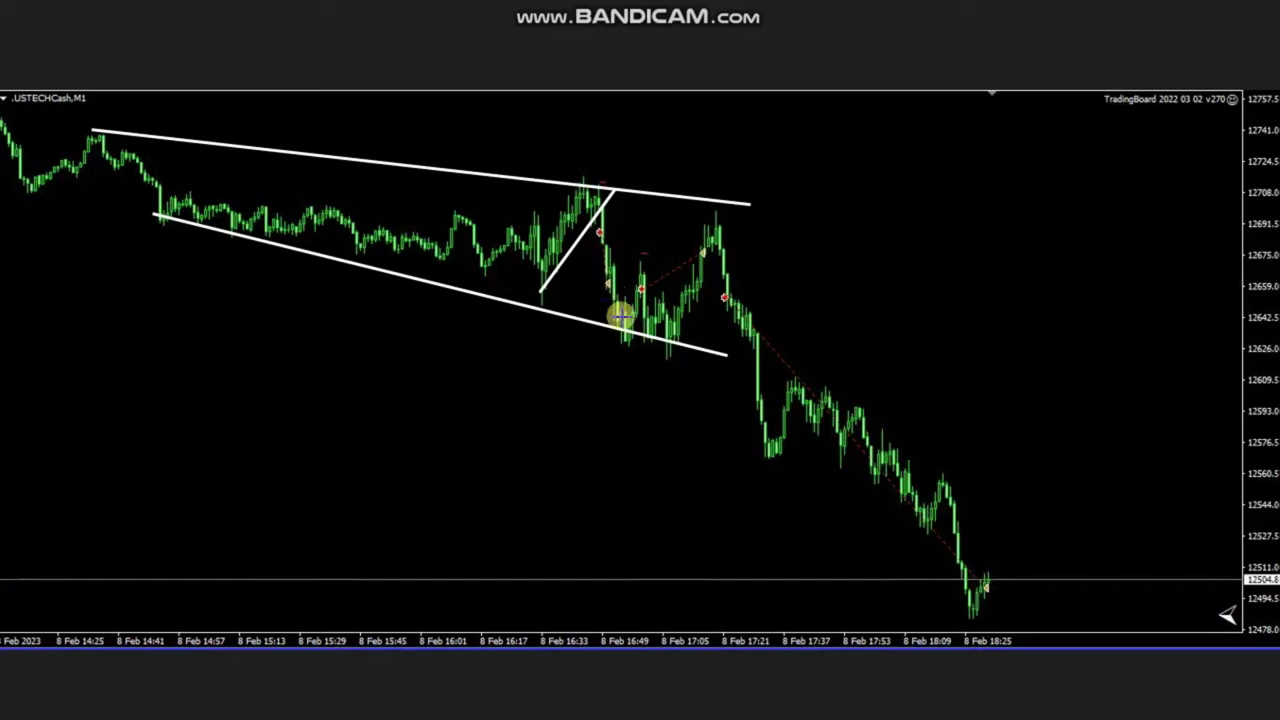
{"action": "left_click_drag", "start_coordinate": [603, 190], "coordinate": [690, 341]}
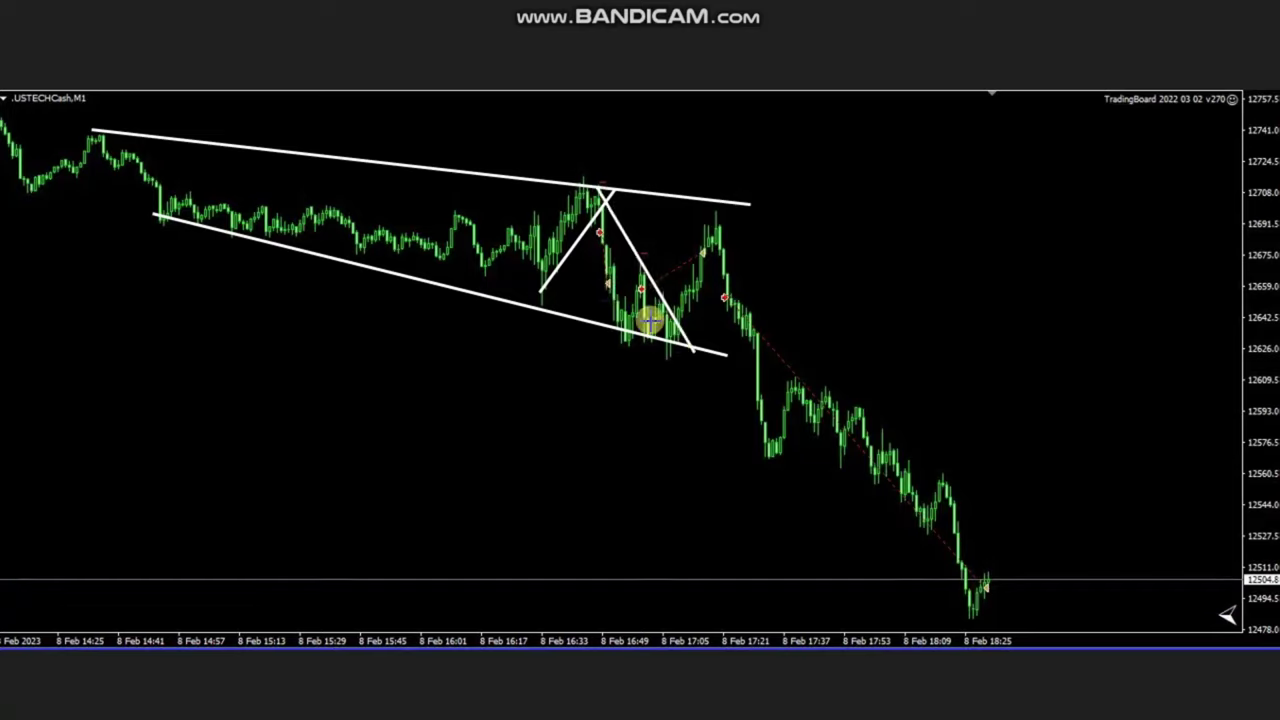
Add a parallel to the falling leg, the rebound leg, and a two-line sell-off channel
{"action": "left_click_drag", "start_coordinate": [576, 265], "coordinate": [653, 392]}
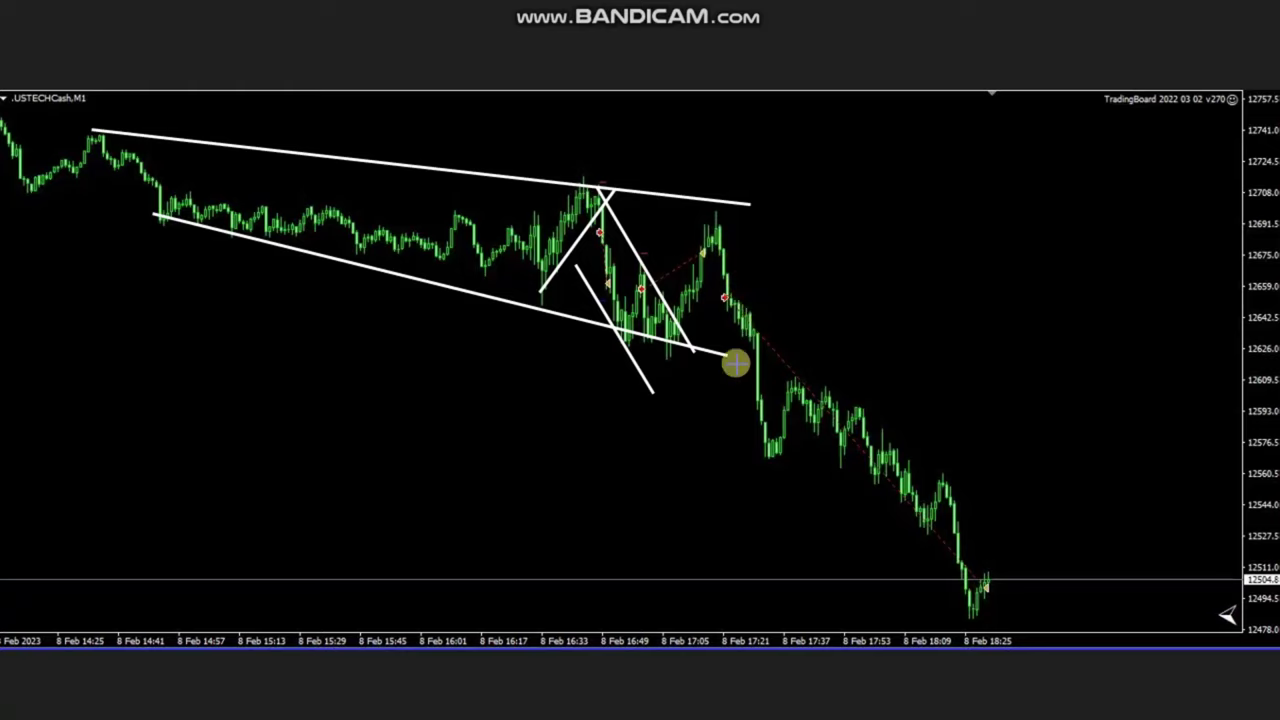
{"action": "left_click_drag", "start_coordinate": [674, 352], "coordinate": [731, 222]}
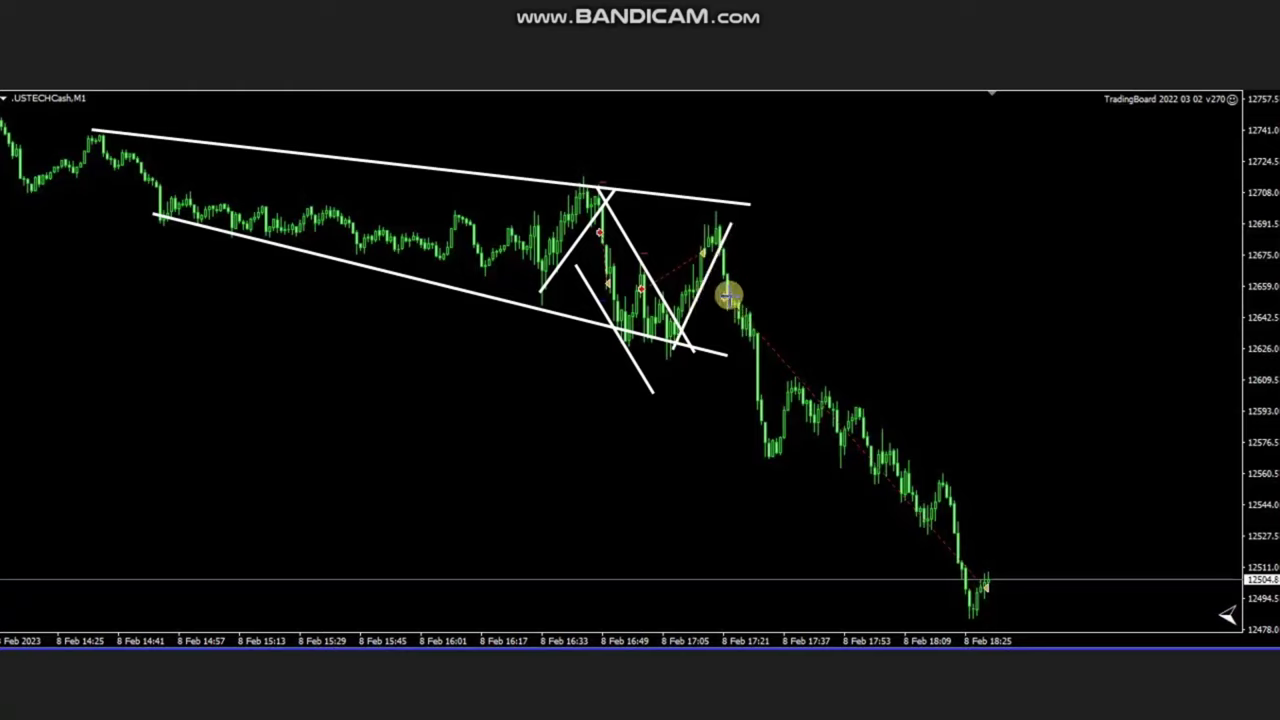
{"action": "left_click_drag", "start_coordinate": [718, 216], "coordinate": [1066, 613]}
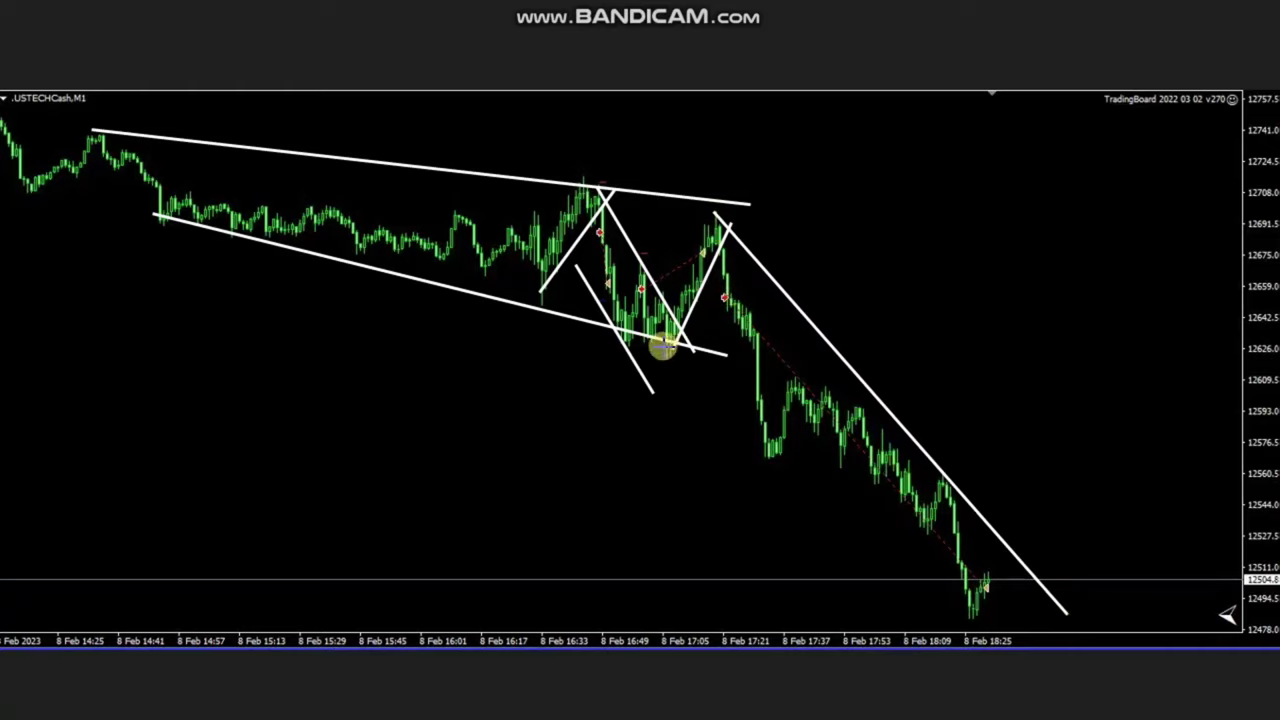
{"action": "left_click_drag", "start_coordinate": [668, 350], "coordinate": [966, 654]}
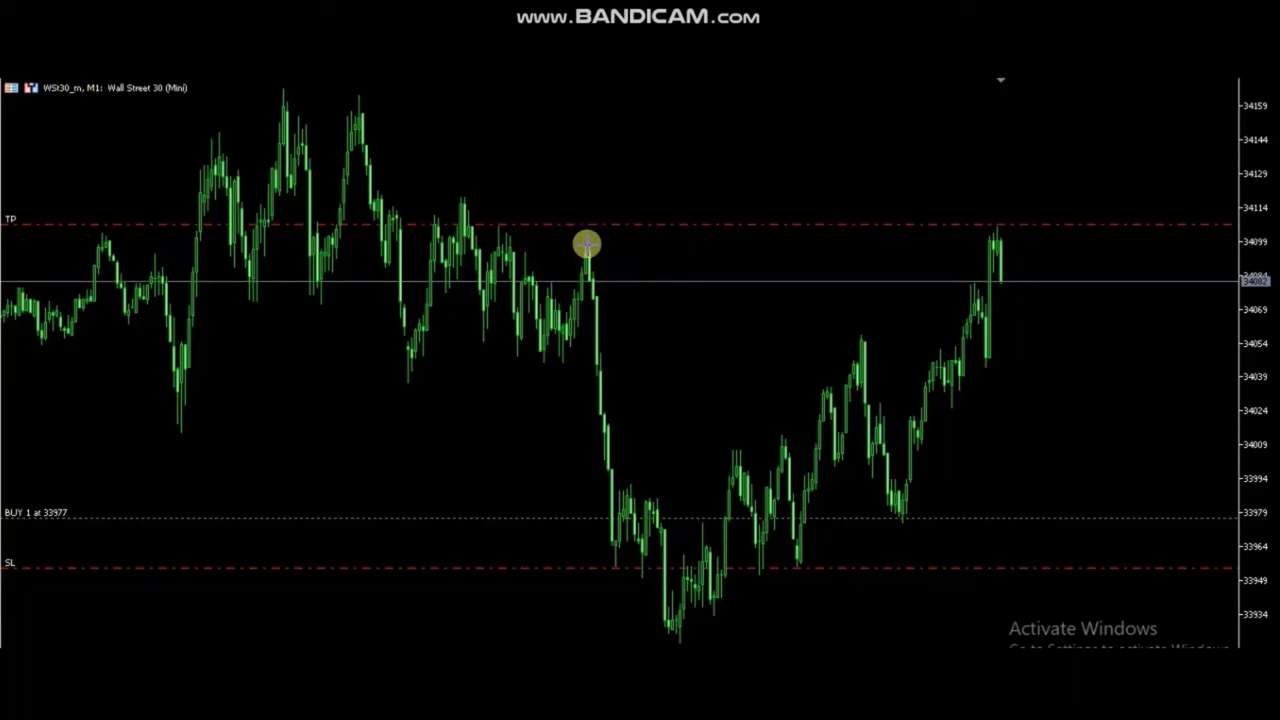
Draw three white trendlines on the WS30 M1 chart: a falling line, its parallel, and a rising line
{"action": "mouse_move", "coordinate": [587, 244]}
{"action": "left_mouse_down"}
{"action": "mouse_move", "coordinate": [660, 460]}
{"action": "mouse_move", "coordinate": [700, 661]}
{"action": "left_mouse_up"}
{"action": "mouse_move", "coordinate": [567, 432]}
{"action": "left_mouse_down"}
{"action": "mouse_move", "coordinate": [669, 680]}
{"action": "mouse_move", "coordinate": [674, 646]}
{"action": "mouse_move", "coordinate": [1163, 371]}
{"action": "left_mouse_up"}
{"action": "left_click_drag", "start_coordinate": [729, 460], "coordinate": [1055, 168]}
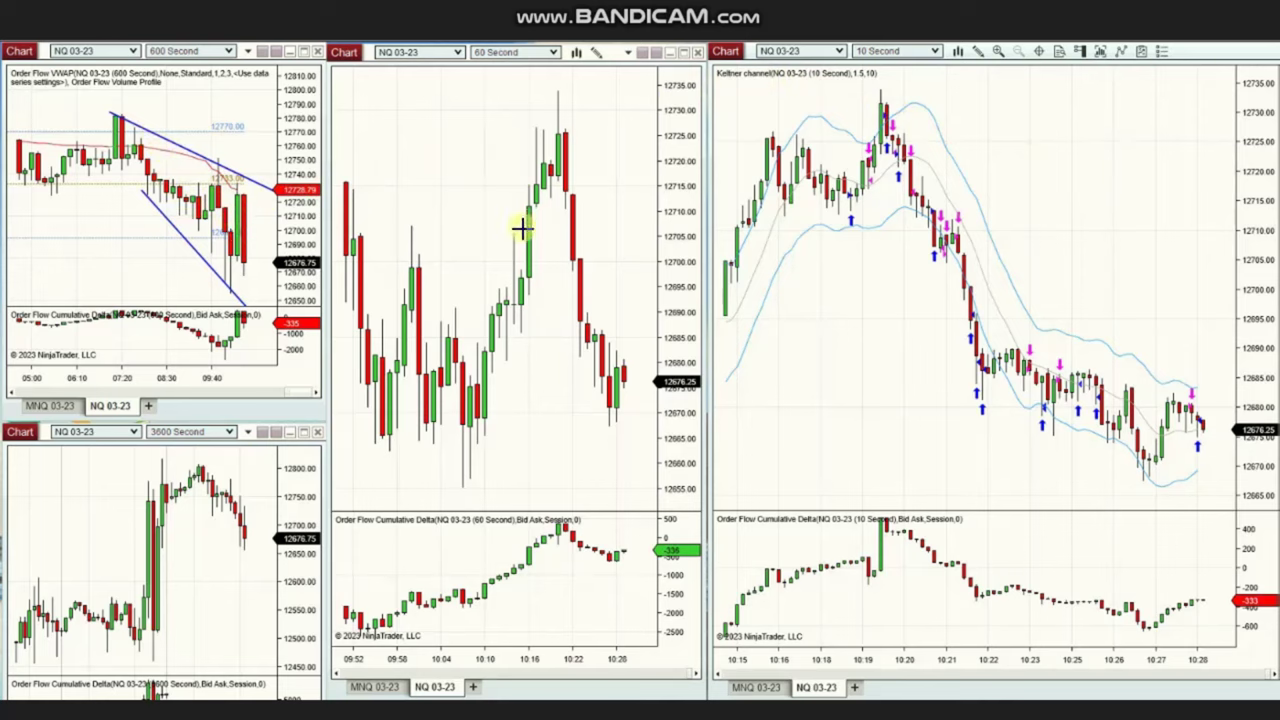
Draw a rising green trendline on the 60-second chart, then bring the economic-calendar snip forward
{"action": "left_click", "coordinate": [473, 480]}
{"action": "left_click", "coordinate": [588, 106]}
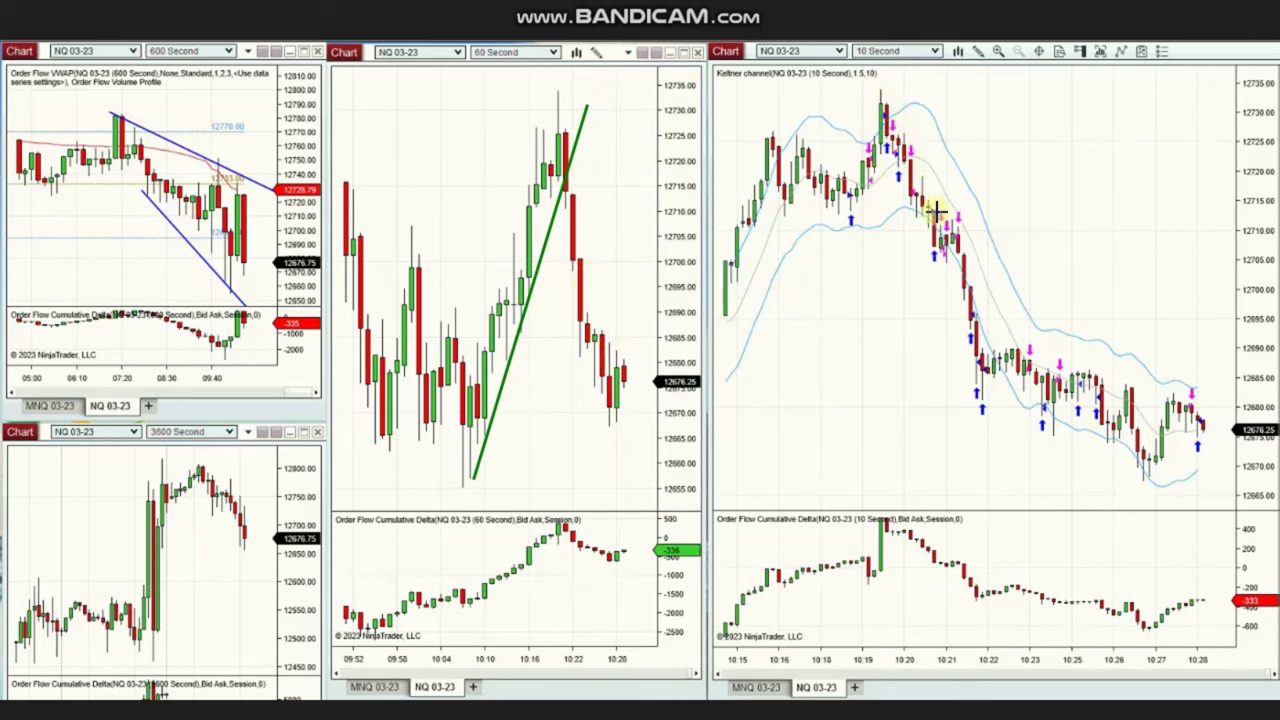
{"action": "key", "text": "alt+Tab"}
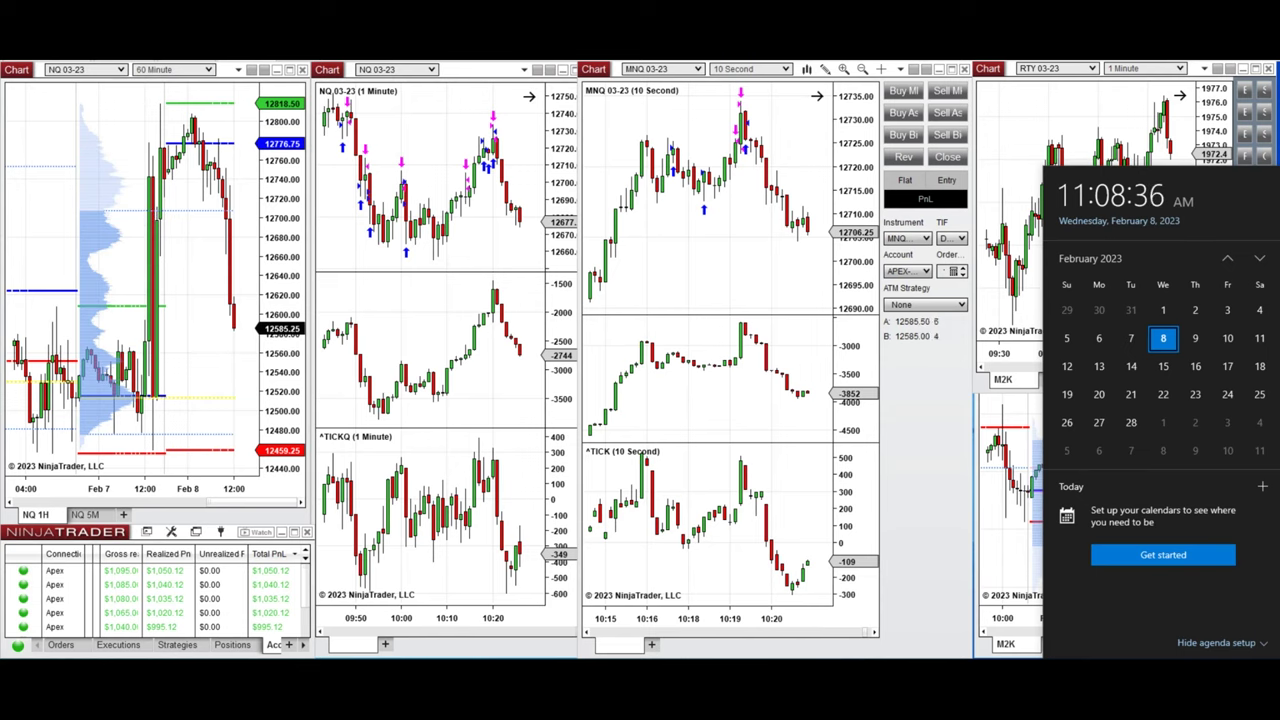
{"action": "key", "text": "alt+Tab"}
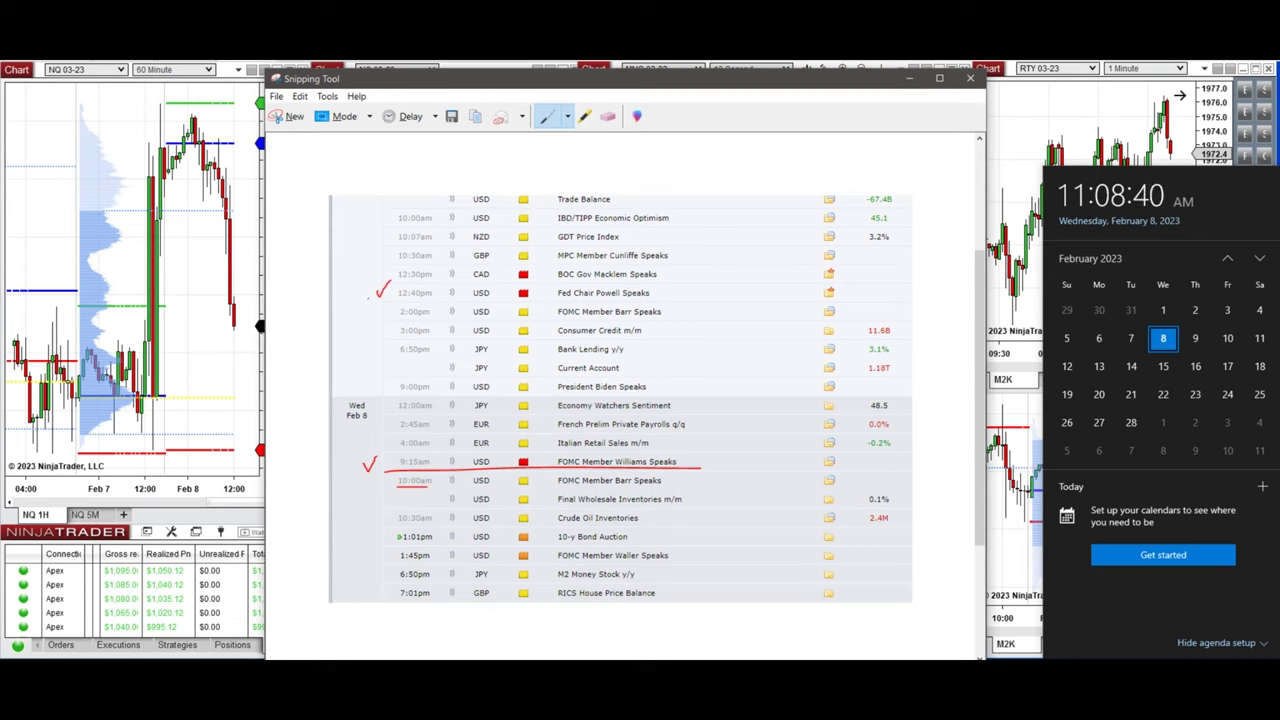
Put a red check beside the 12:40pm Fed Chair Powell Speaks row and minimize the snip
{"action": "left_click_drag", "start_coordinate": [384, 288], "coordinate": [389, 283]}
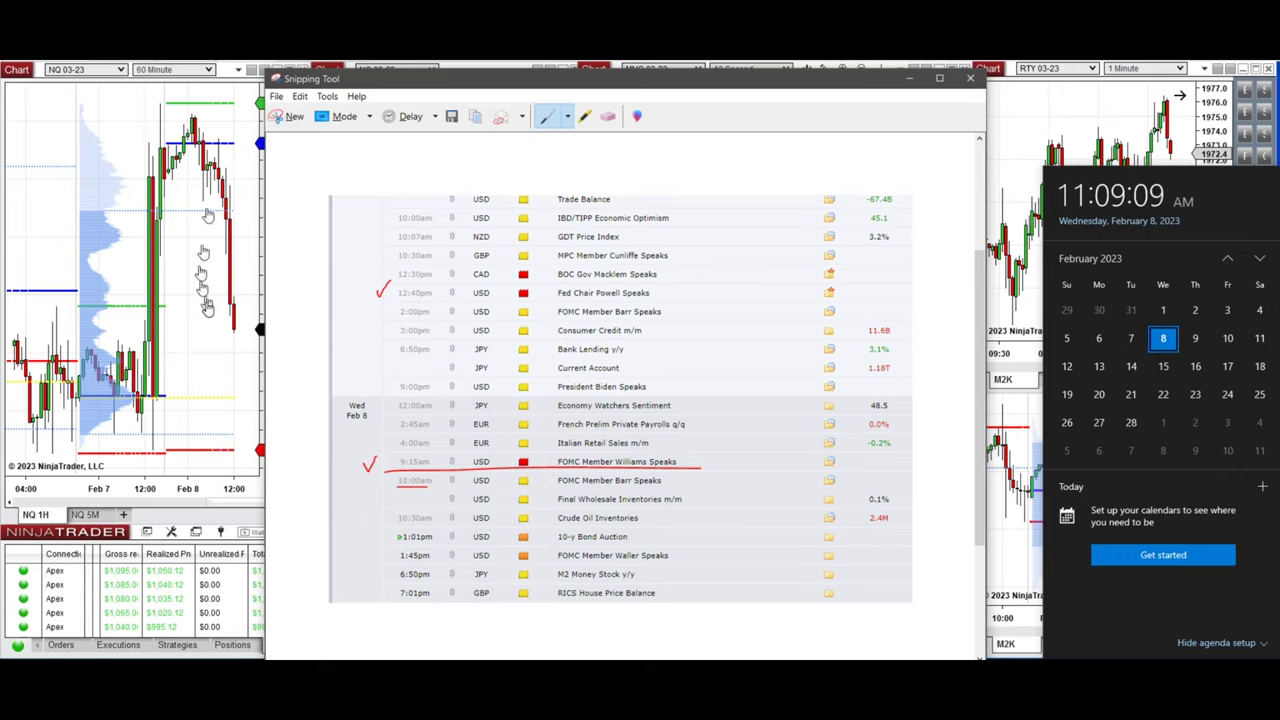
{"action": "left_click", "coordinate": [907, 84]}
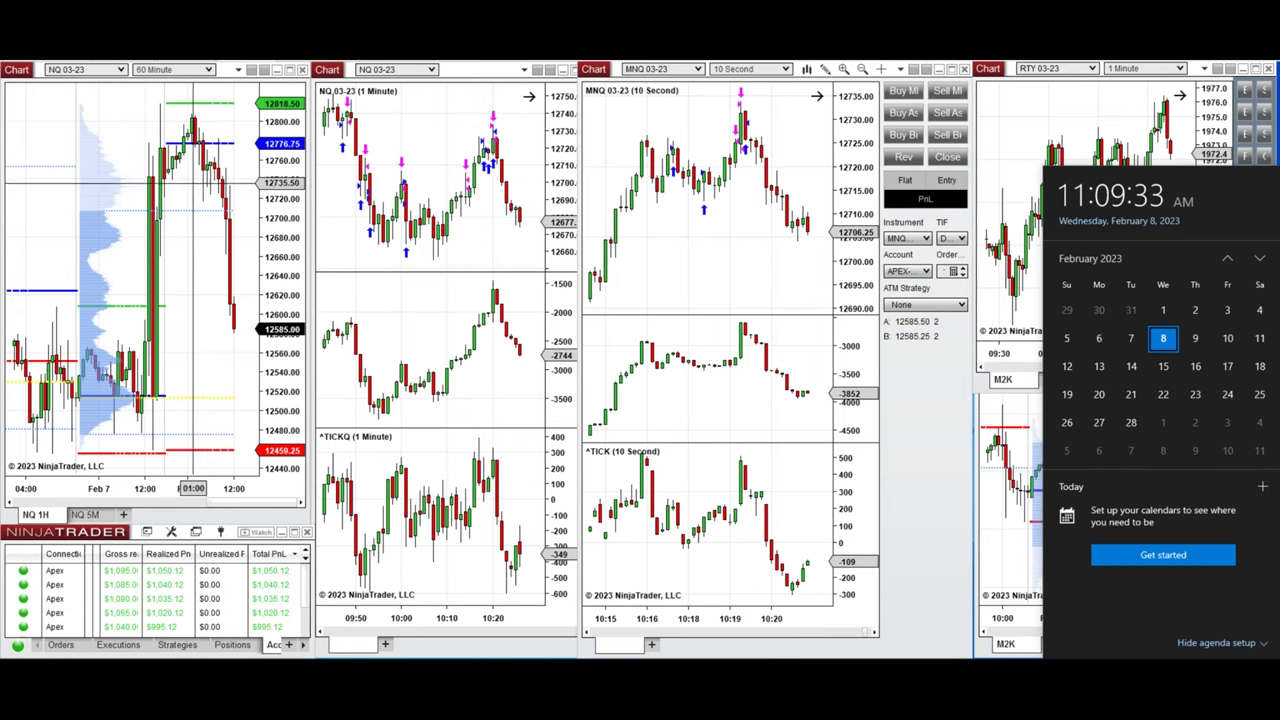
Show NQ 5-minute on the left chart, compressed and panned back to the previous day
{"action": "mouse_move", "coordinate": [108, 497]}
{"action": "left_mouse_down"}
{"action": "mouse_move", "coordinate": [133, 495]}
{"action": "mouse_move", "coordinate": [116, 493]}
{"action": "left_mouse_up"}
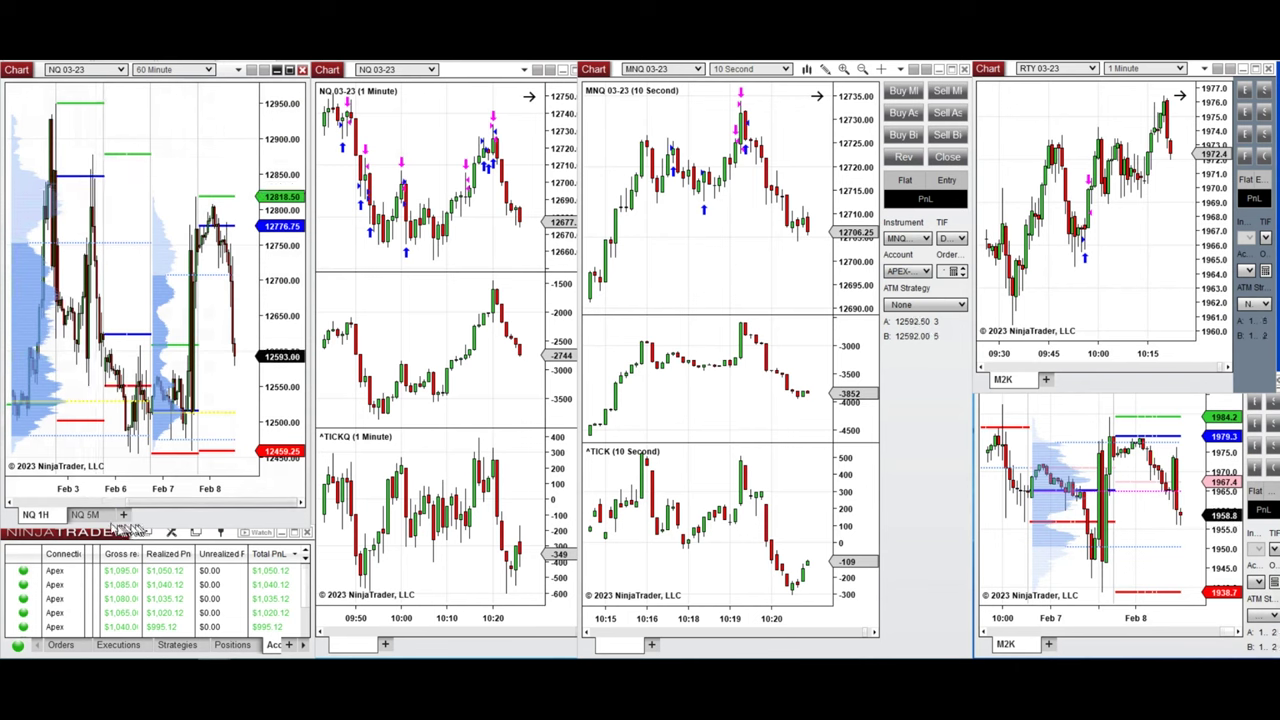
{"action": "left_click", "coordinate": [86, 515]}
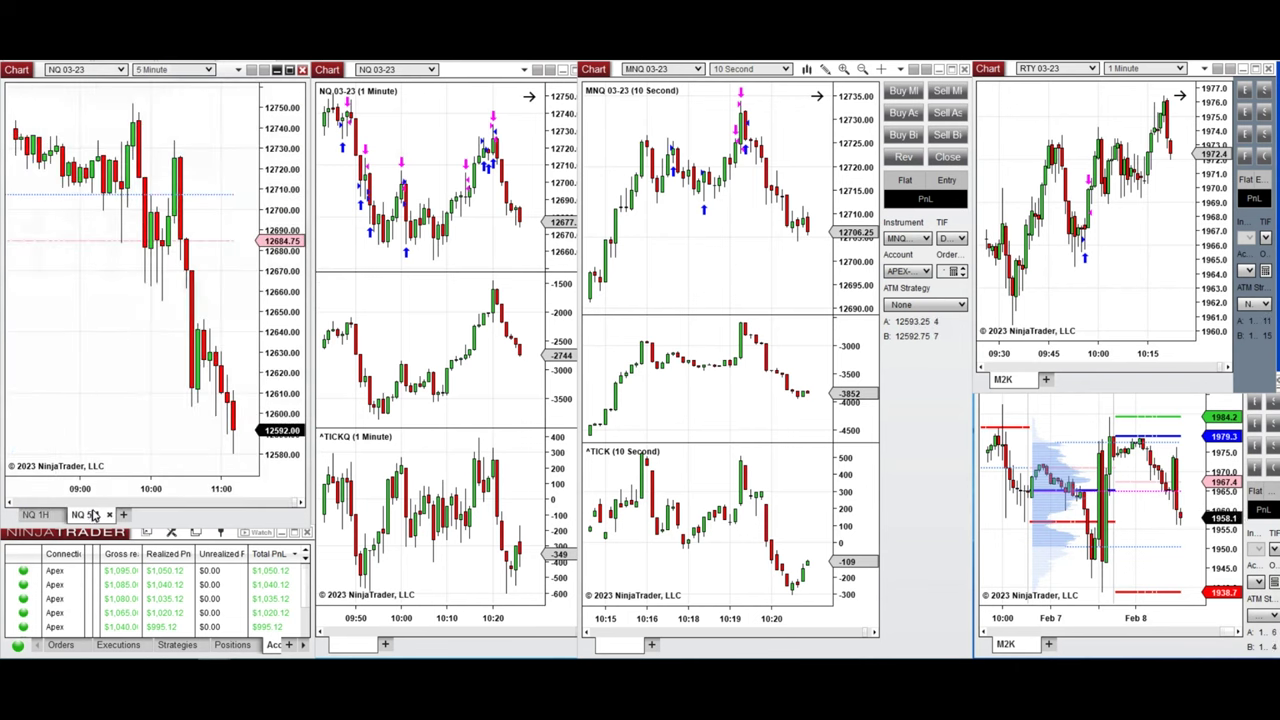
{"action": "left_click_drag", "start_coordinate": [98, 489], "coordinate": [153, 489]}
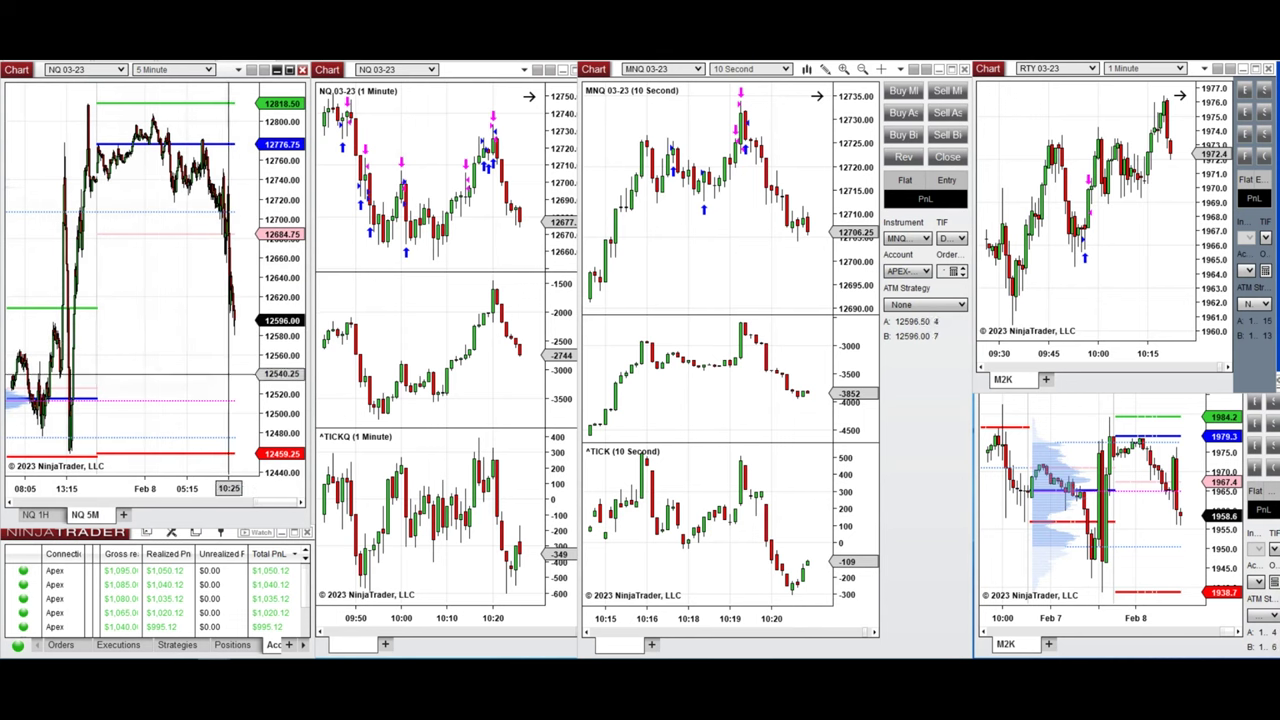
{"action": "left_click_drag", "start_coordinate": [229, 373], "coordinate": [298, 362]}
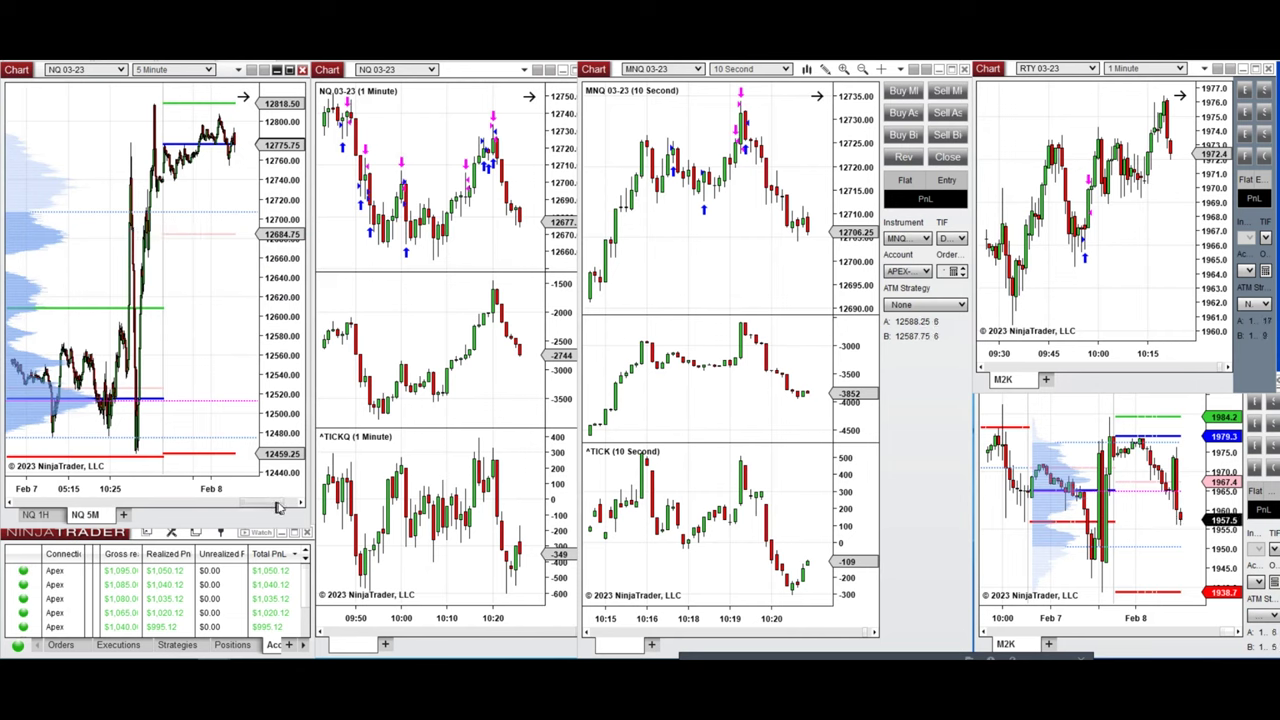
{"action": "left_click_drag", "start_coordinate": [278, 508], "coordinate": [299, 510]}
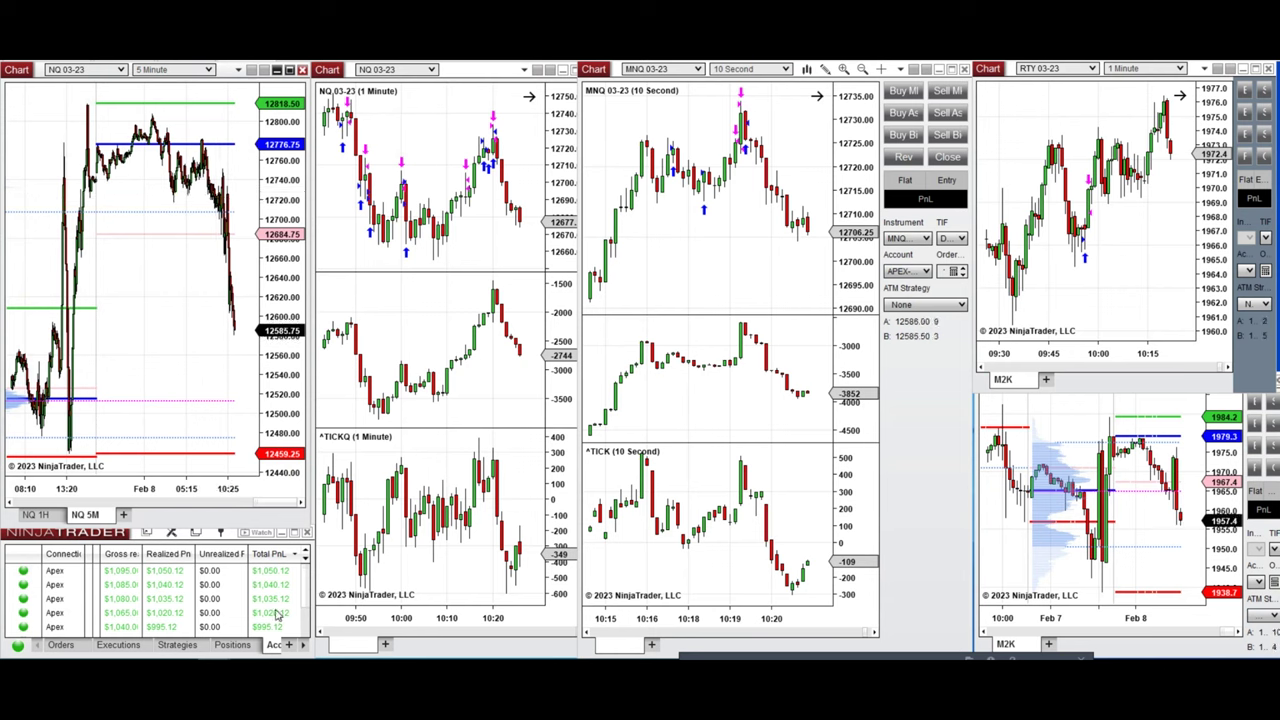
Compress the NQ 5-minute bar spacing so the chart spans 20:25 through 09:00
{"action": "left_click_drag", "start_coordinate": [245, 487], "coordinate": [215, 488]}
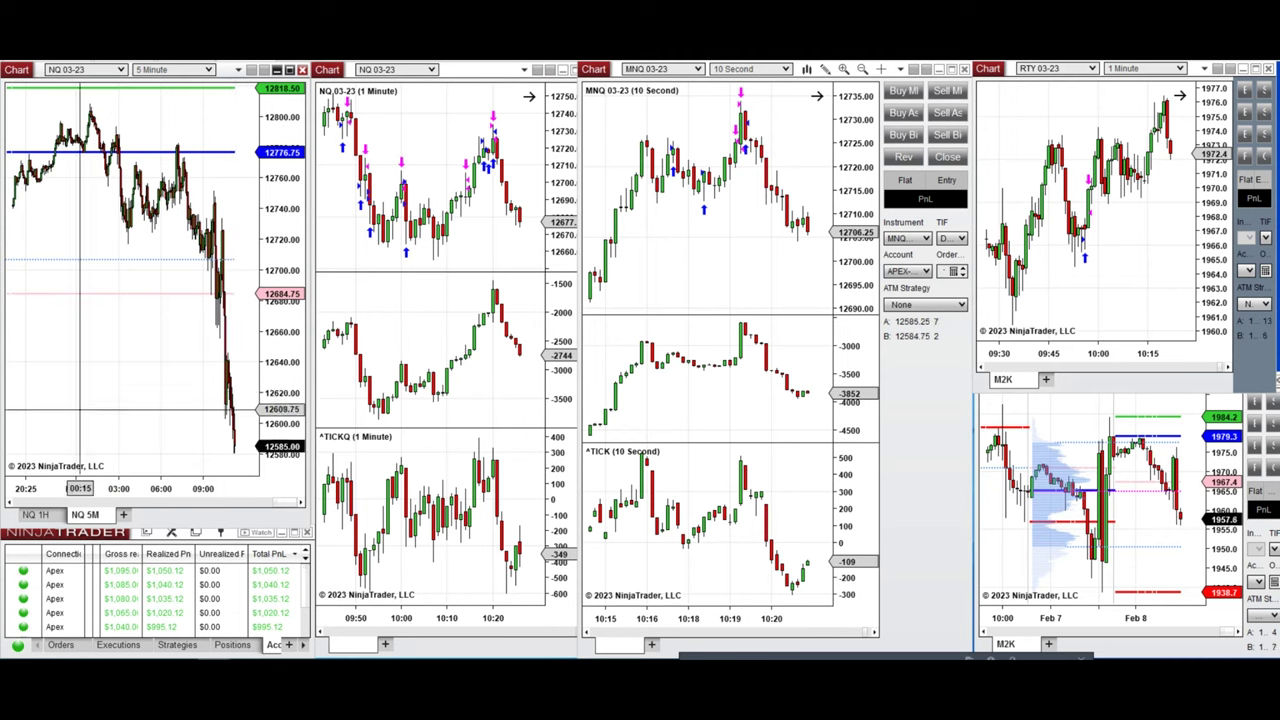
Zoom the NQ 5-minute chart into this morning and advance the MNQ 10-second chart to its newest bars
{"action": "scroll", "coordinate": [88, 416], "scroll_direction": "up", "scroll_amount": 5}
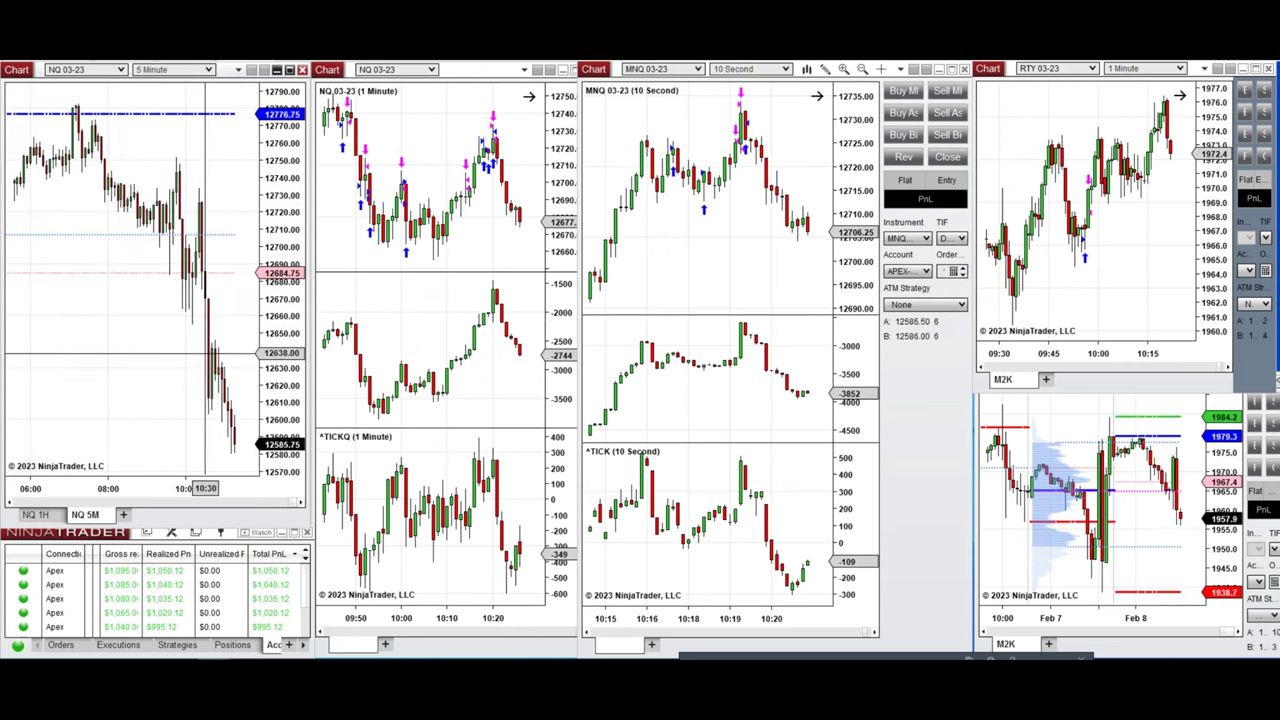
{"action": "scroll", "coordinate": [772, 245], "scroll_direction": "down", "scroll_amount": 5}
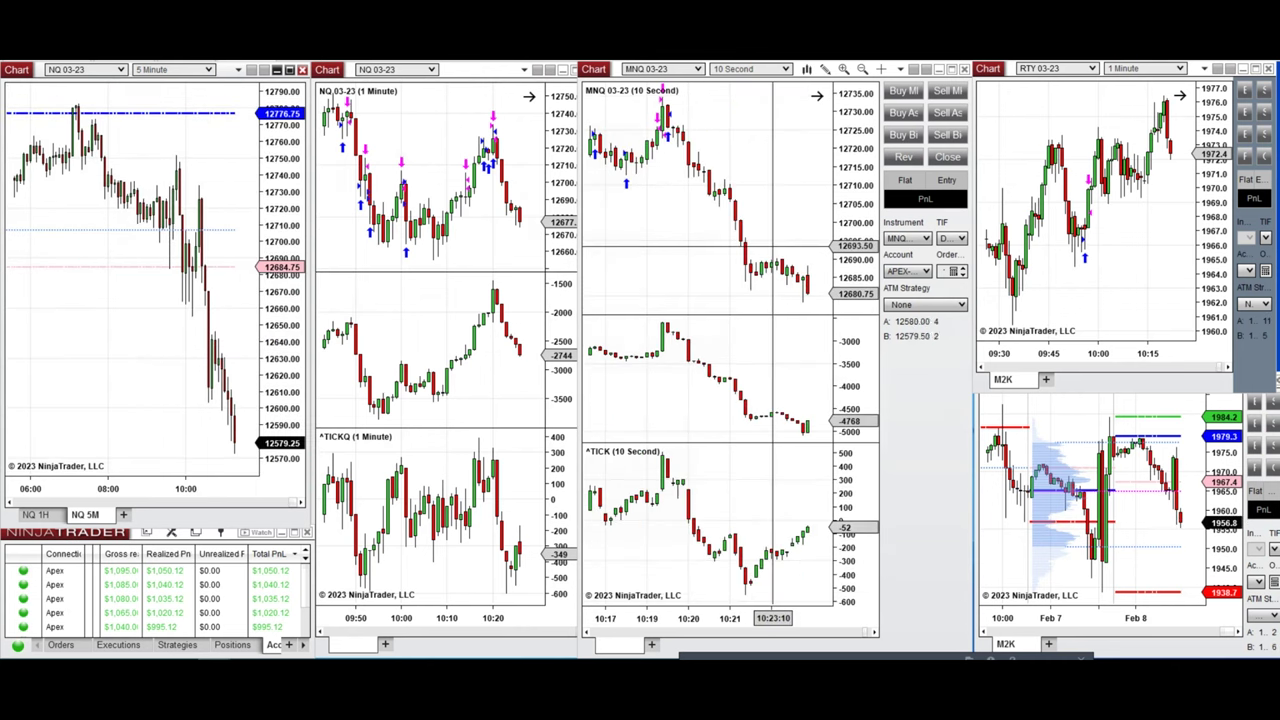
{"action": "scroll", "coordinate": [772, 245], "scroll_direction": "down", "scroll_amount": 5}
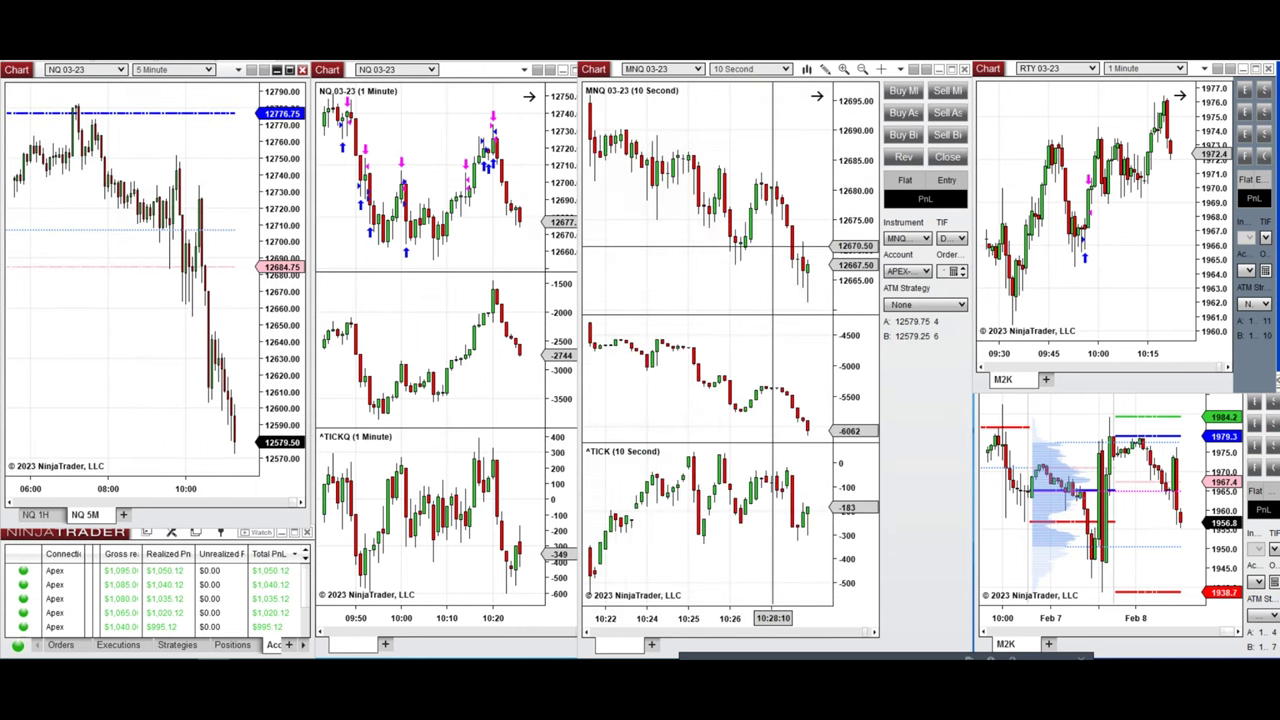
{"action": "scroll", "coordinate": [772, 245], "scroll_direction": "down", "scroll_amount": 5}
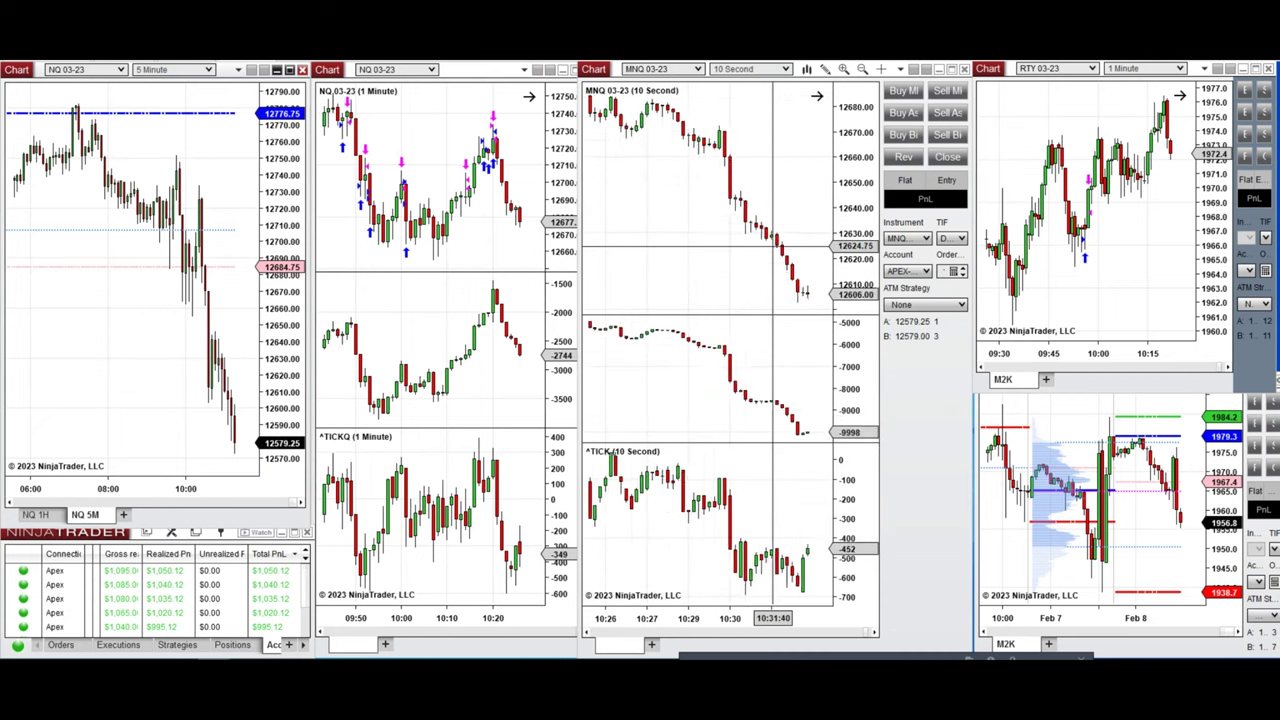
{"action": "scroll", "coordinate": [772, 245], "scroll_direction": "down", "scroll_amount": 3}
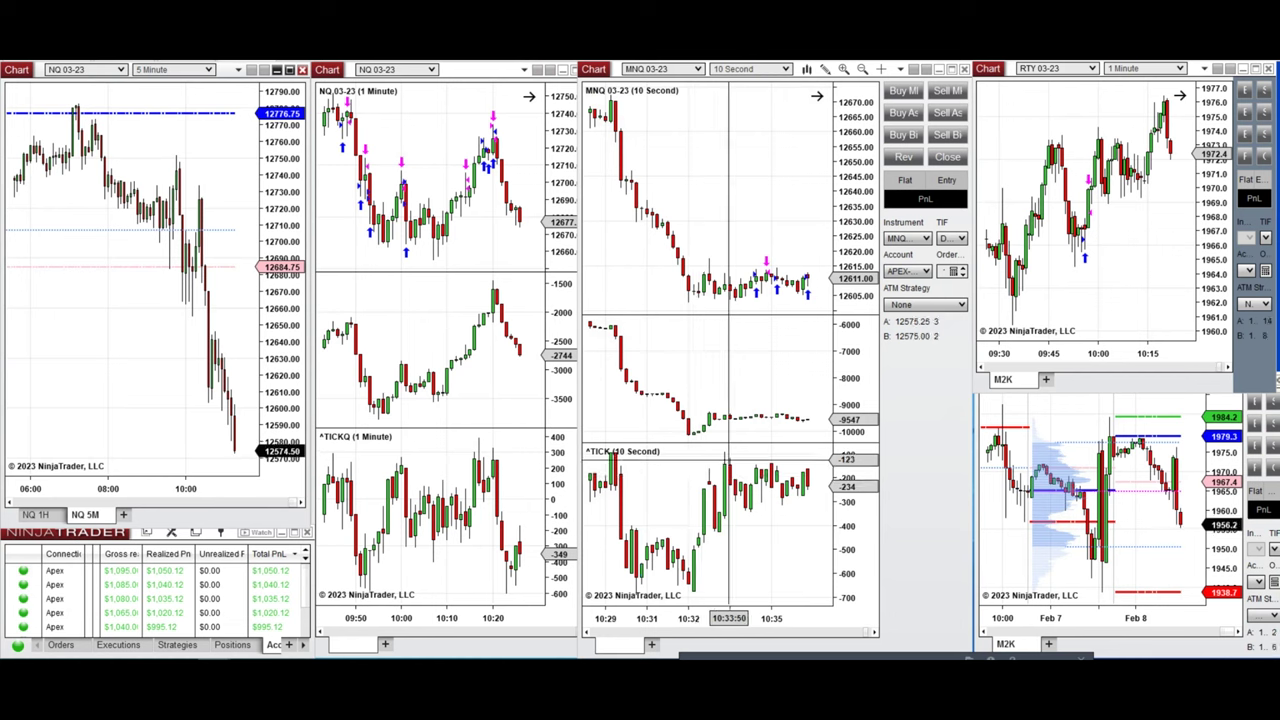
{"action": "scroll", "coordinate": [757, 190], "scroll_direction": "down", "scroll_amount": 3}
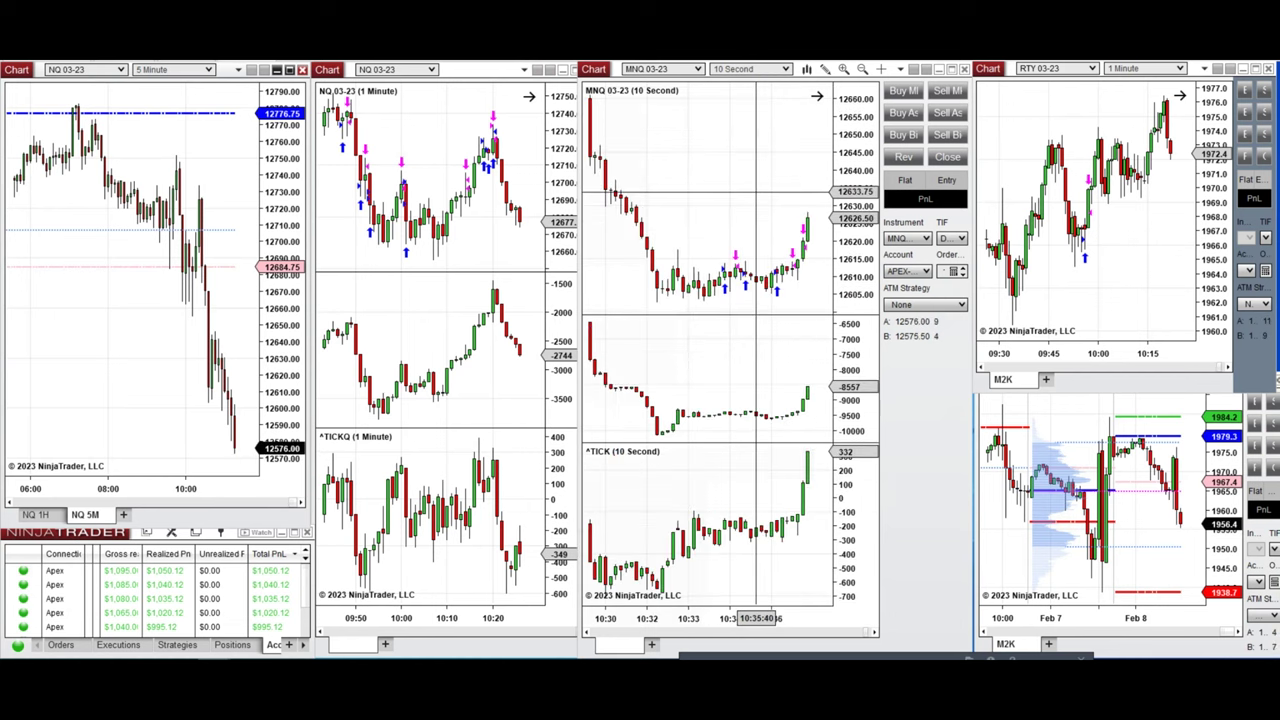
{"action": "scroll", "coordinate": [757, 190], "scroll_direction": "down", "scroll_amount": 4}
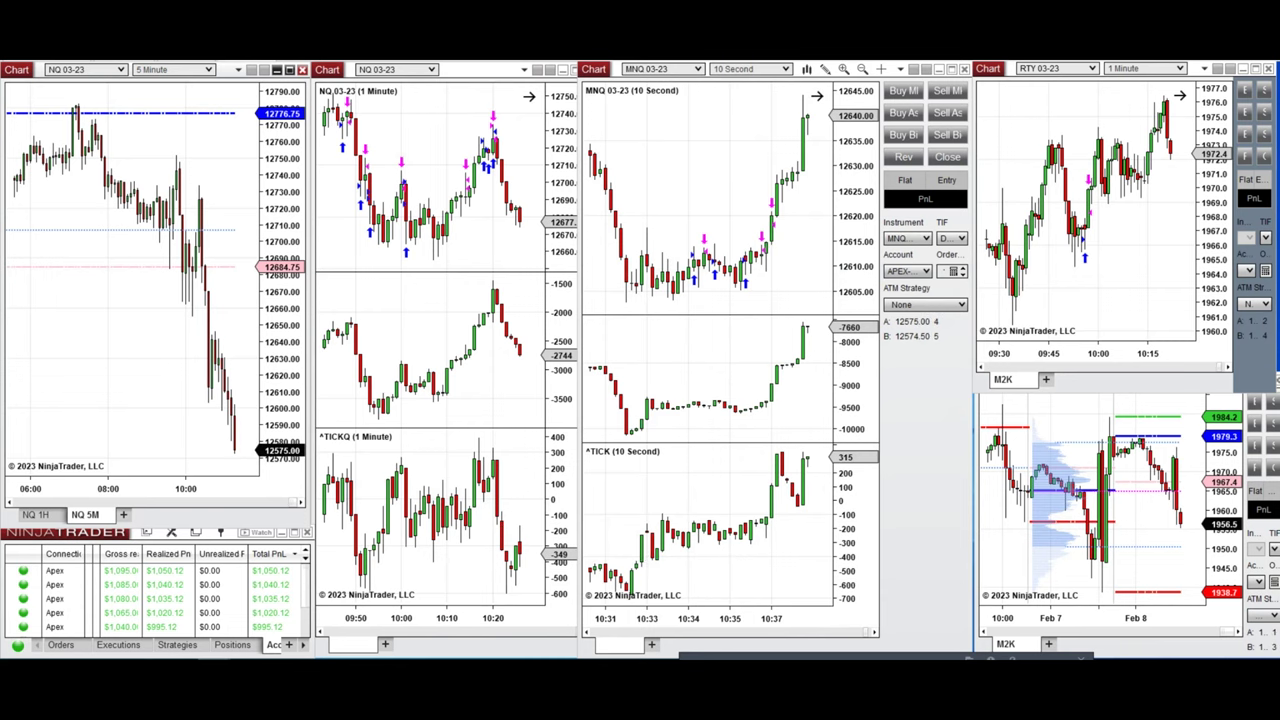
{"action": "key", "text": "alt+Tab"}
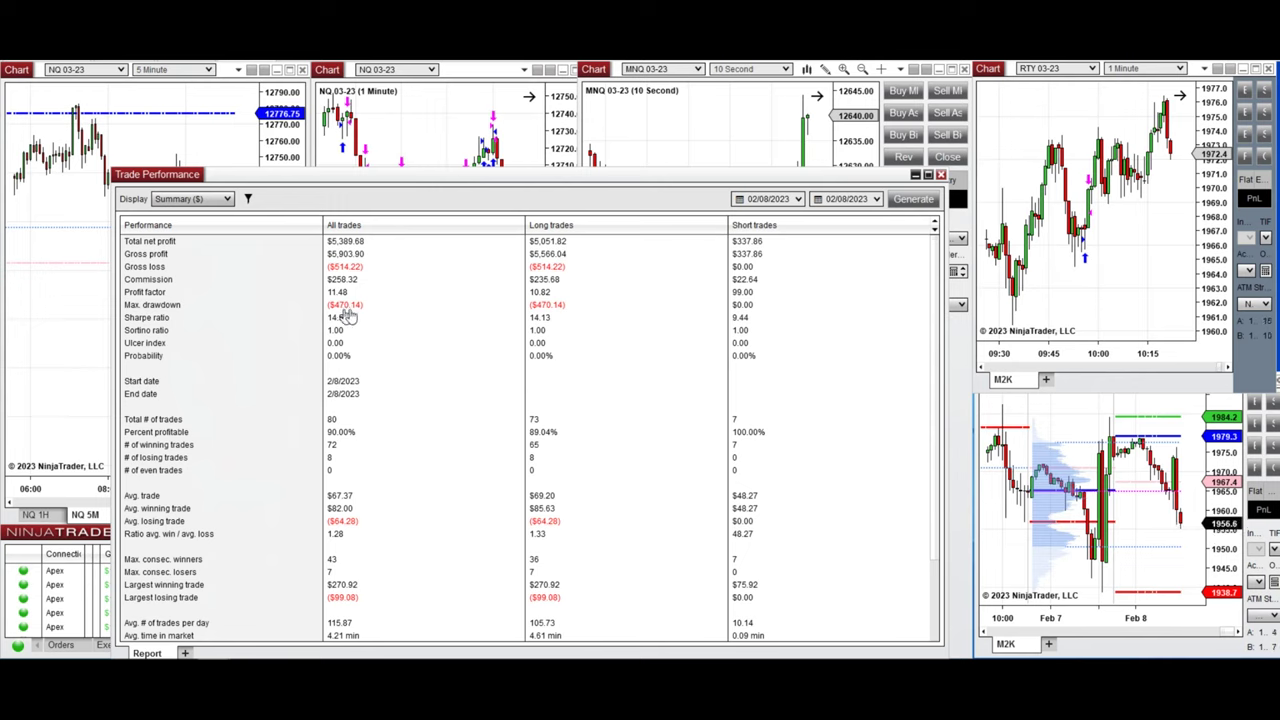
Open the Windows clock flyout over the report to check the date and time
{"action": "key", "text": "super+alt+d"}
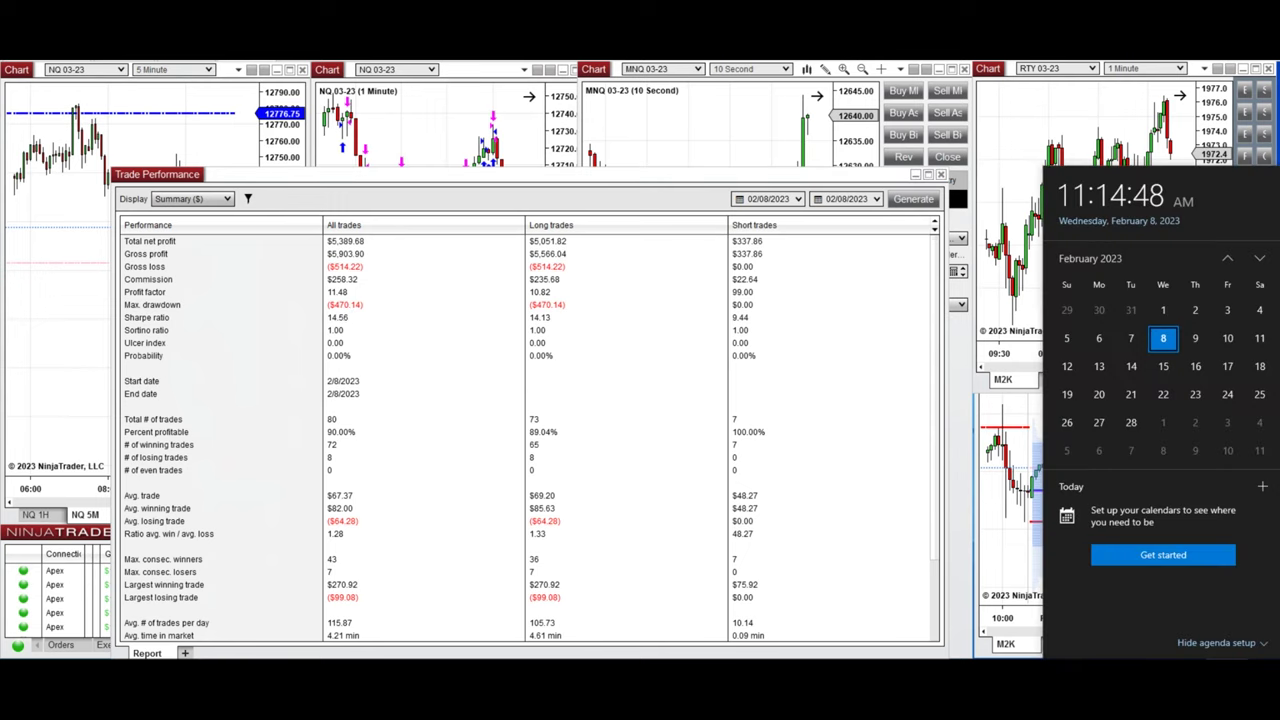